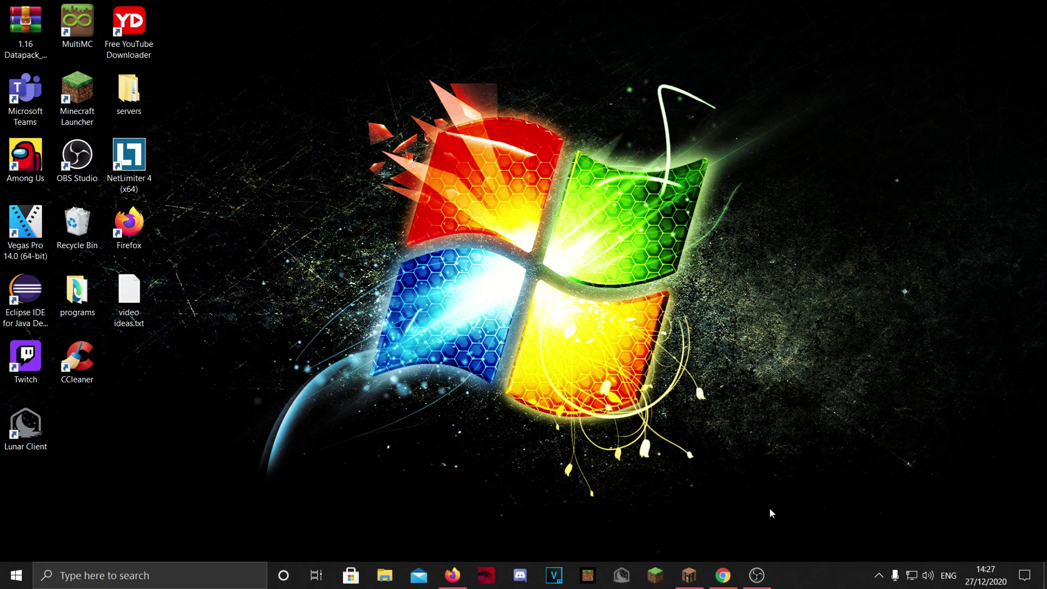
Create a new folder named "1.16 server" on an empty area of the desktop
{"action": "right_click", "coordinate": [759, 280]}
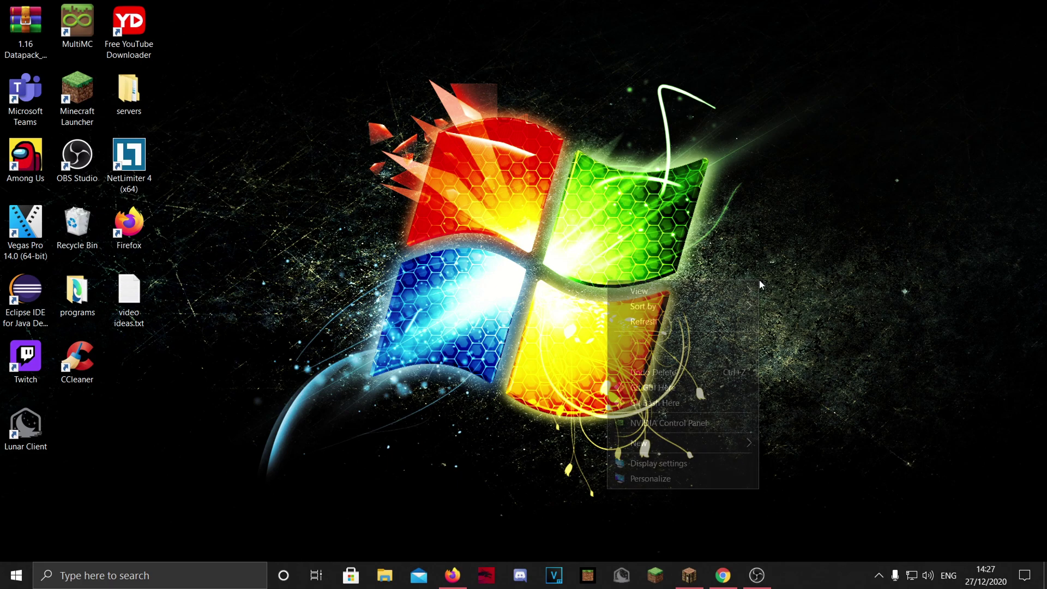
{"action": "mouse_move", "coordinate": [710, 443]}
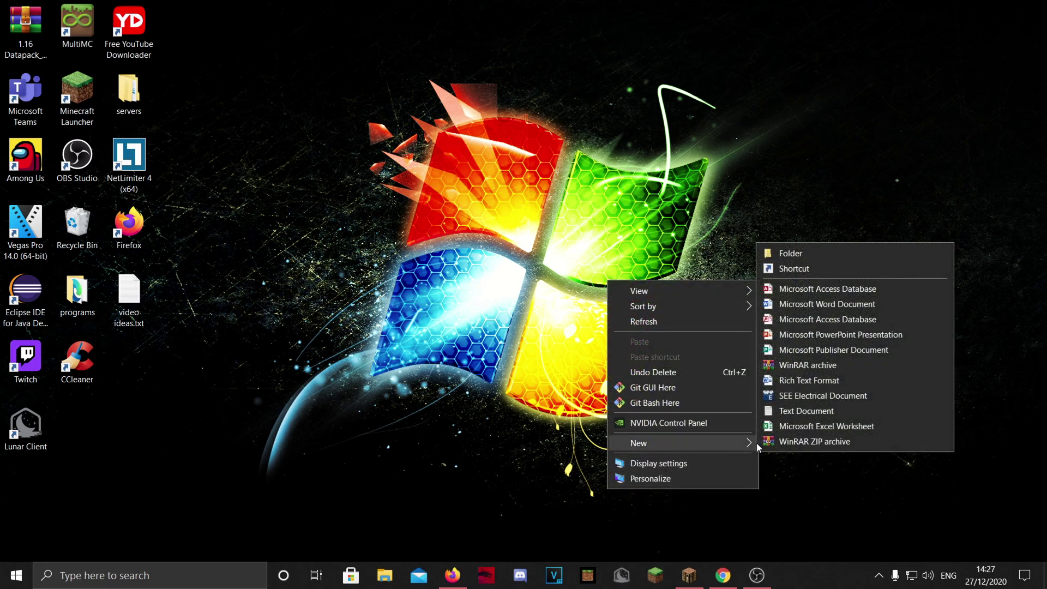
{"action": "left_click", "coordinate": [794, 253]}
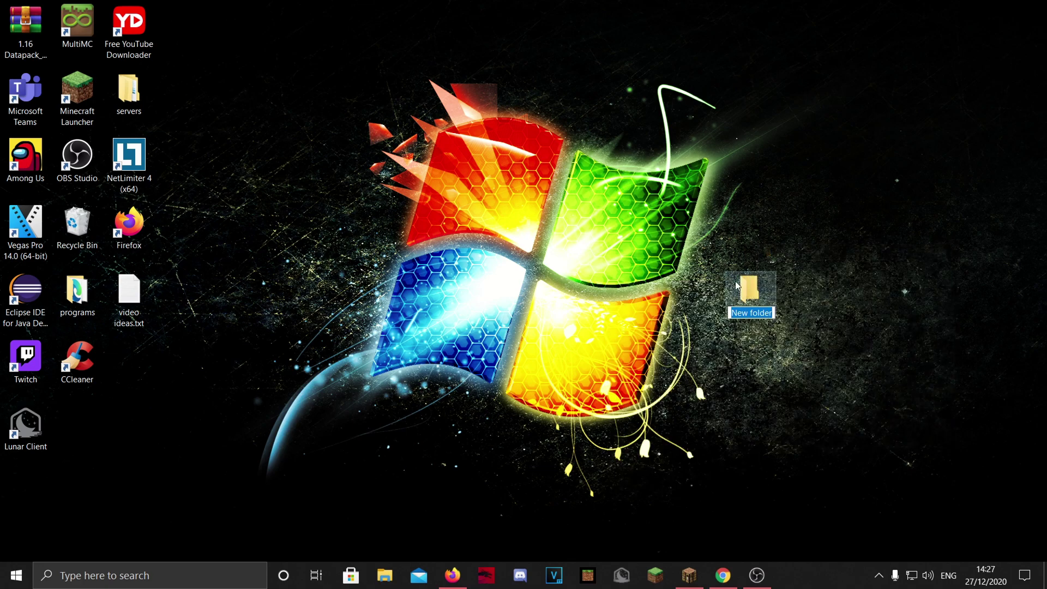
{"action": "type", "text": "1.16 server"}
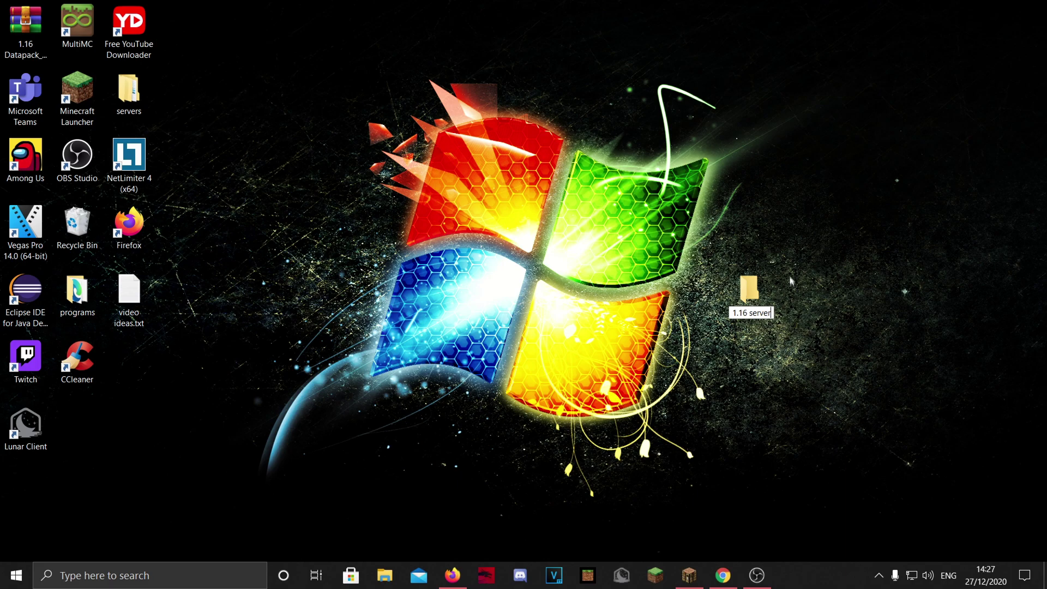
{"action": "key", "text": "Return"}
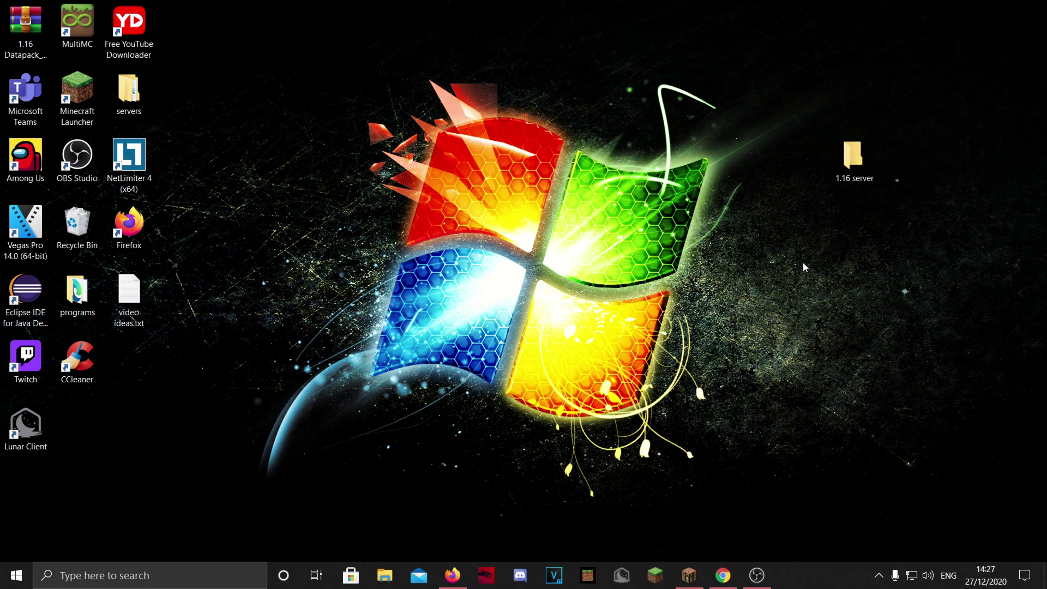
{"action": "left_click", "coordinate": [854, 160]}
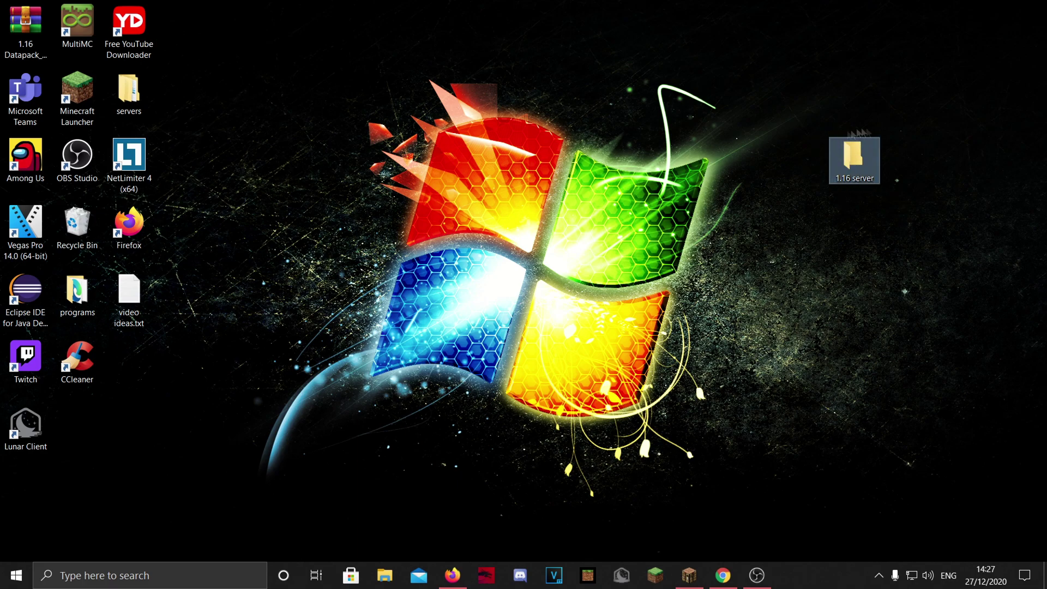
Switch to Minecraft Launcher and view the server download option in the Latest release installation's settings
{"action": "left_click", "coordinate": [655, 575]}
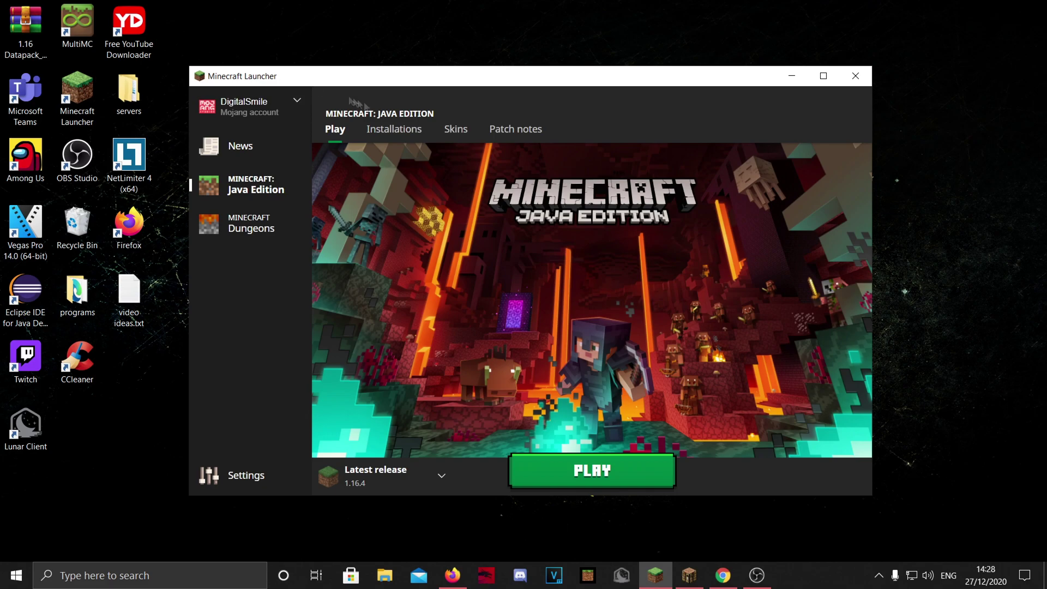
{"action": "left_click", "coordinate": [397, 129]}
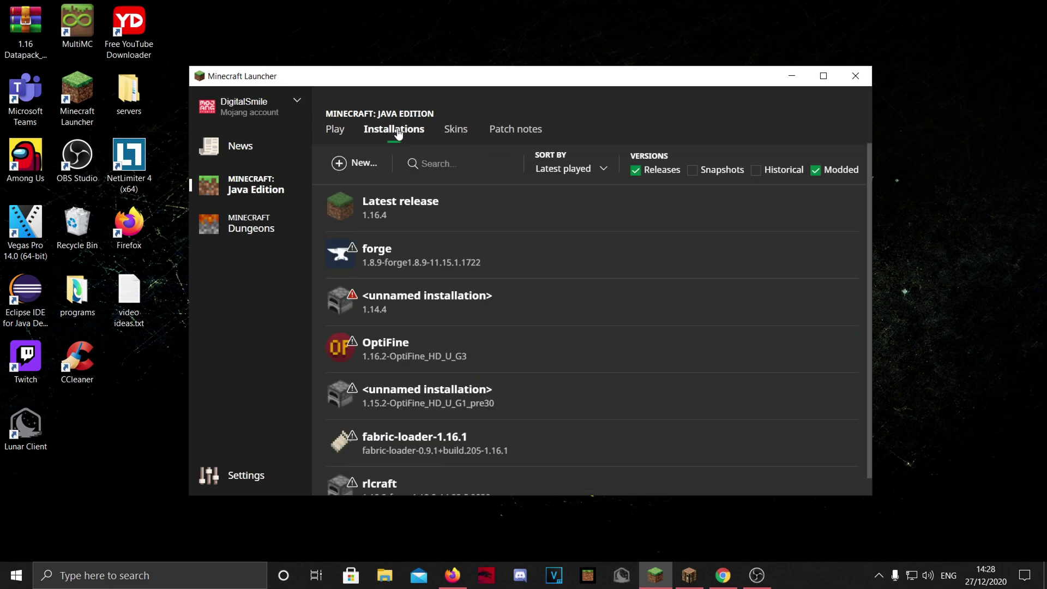
{"action": "left_click", "coordinate": [401, 202]}
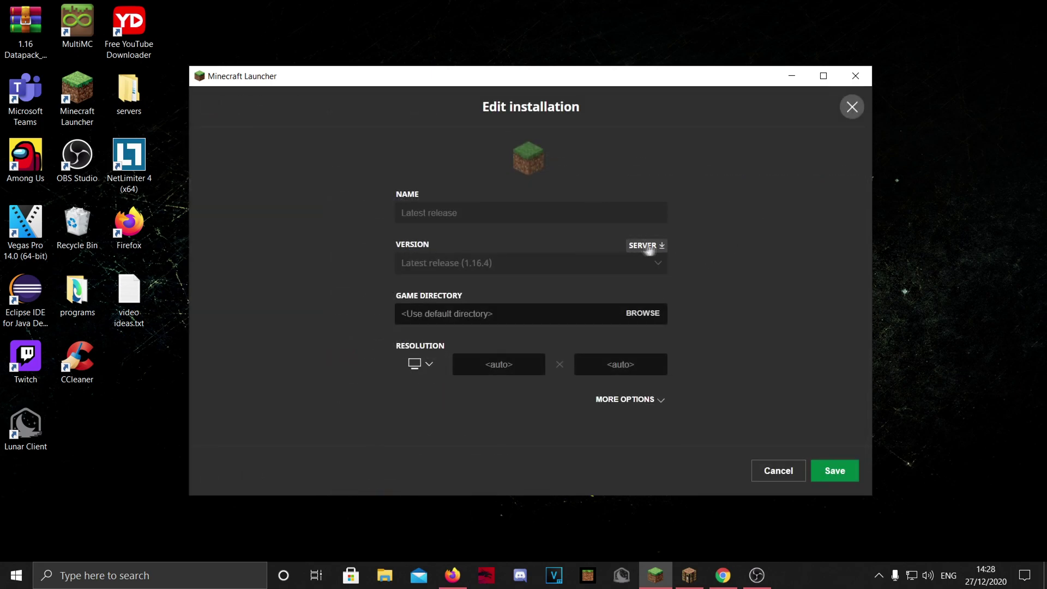
{"action": "left_click", "coordinate": [778, 471]}
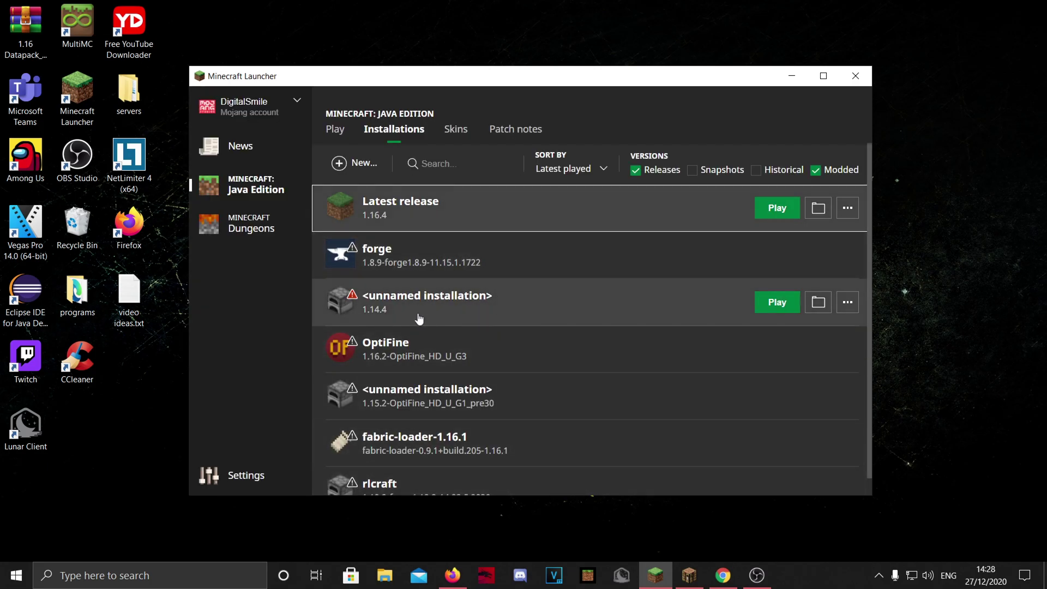
Examine the version settings of the unnamed 1.14.4 and forge installations, including forge's list of available releases
{"action": "left_click", "coordinate": [380, 315]}
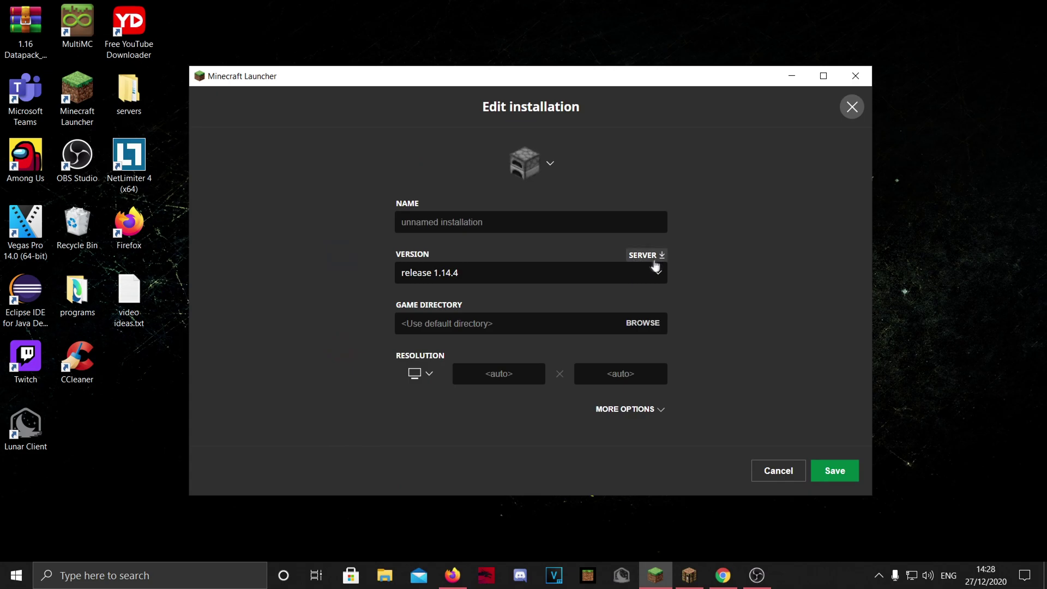
{"action": "left_click", "coordinate": [776, 471]}
{"action": "left_click", "coordinate": [474, 259]}
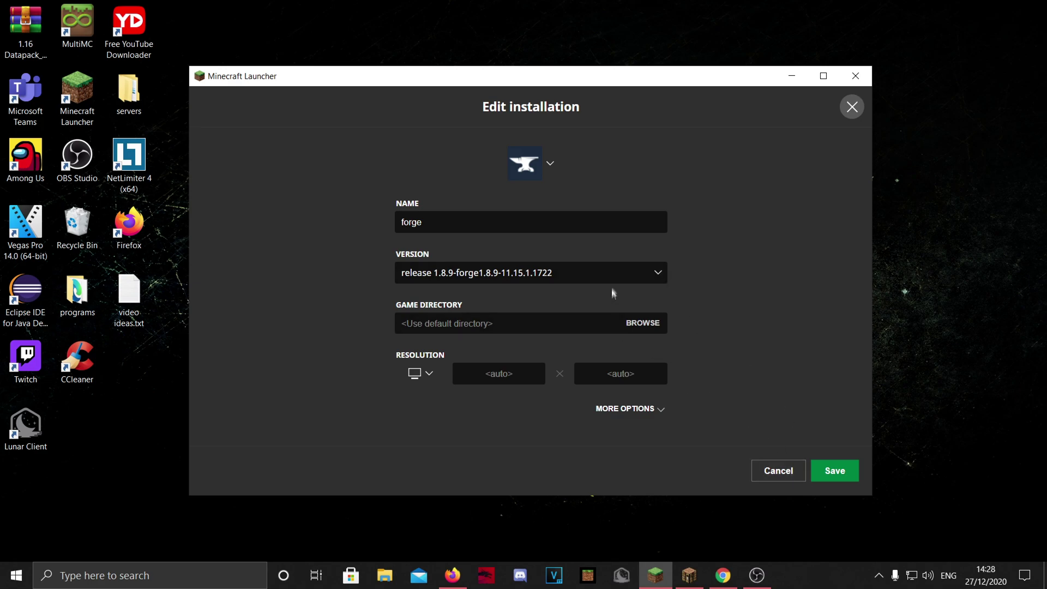
{"action": "left_click", "coordinate": [643, 271]}
{"action": "scroll", "coordinate": [561, 332], "scroll_direction": "up", "scroll_amount": 20}
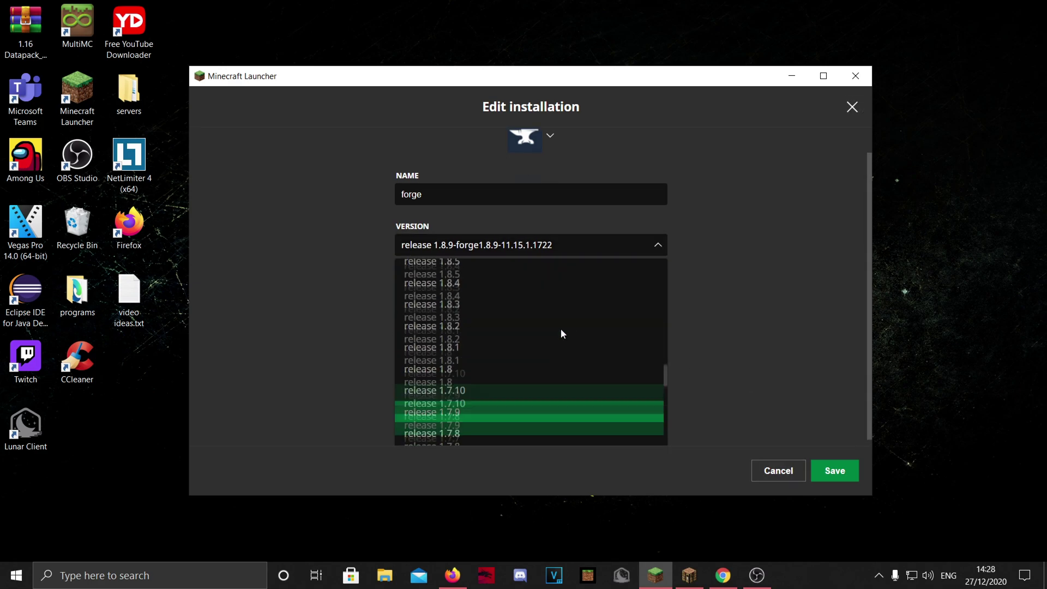
{"action": "left_click", "coordinate": [447, 312]}
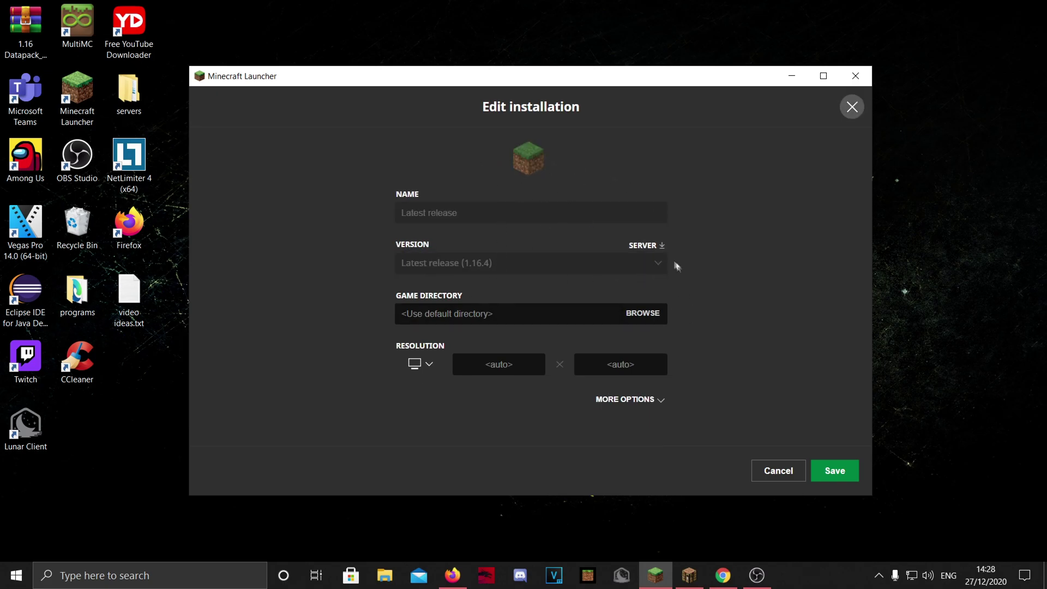
Download server.jar for the Latest release (1.16.4) installation and open the Downloads folder in File Explorer
{"action": "left_click", "coordinate": [636, 249]}
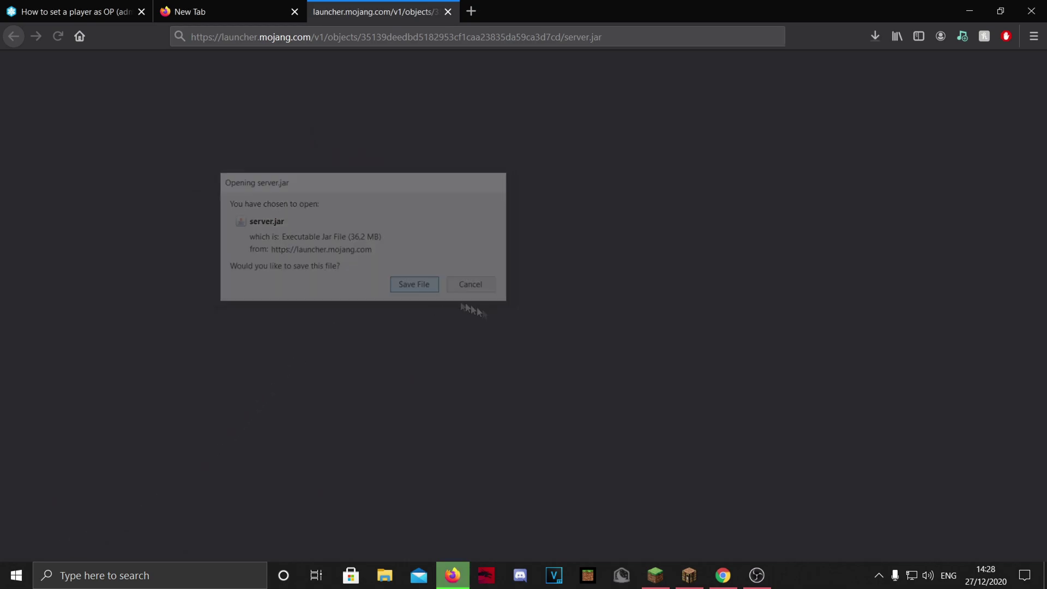
{"action": "left_click", "coordinate": [385, 575]}
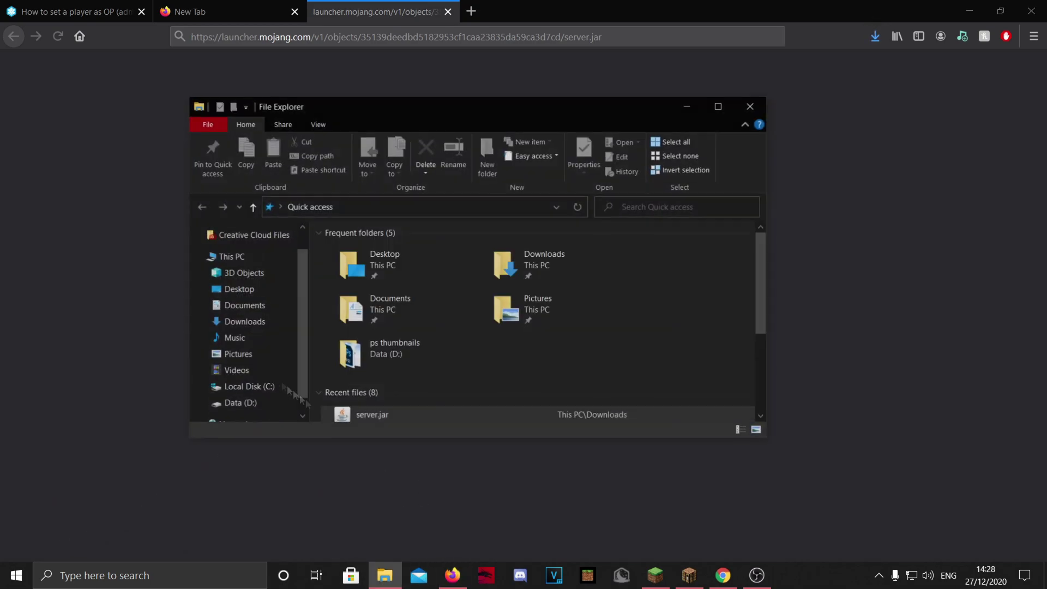
{"action": "left_click", "coordinate": [245, 349]}
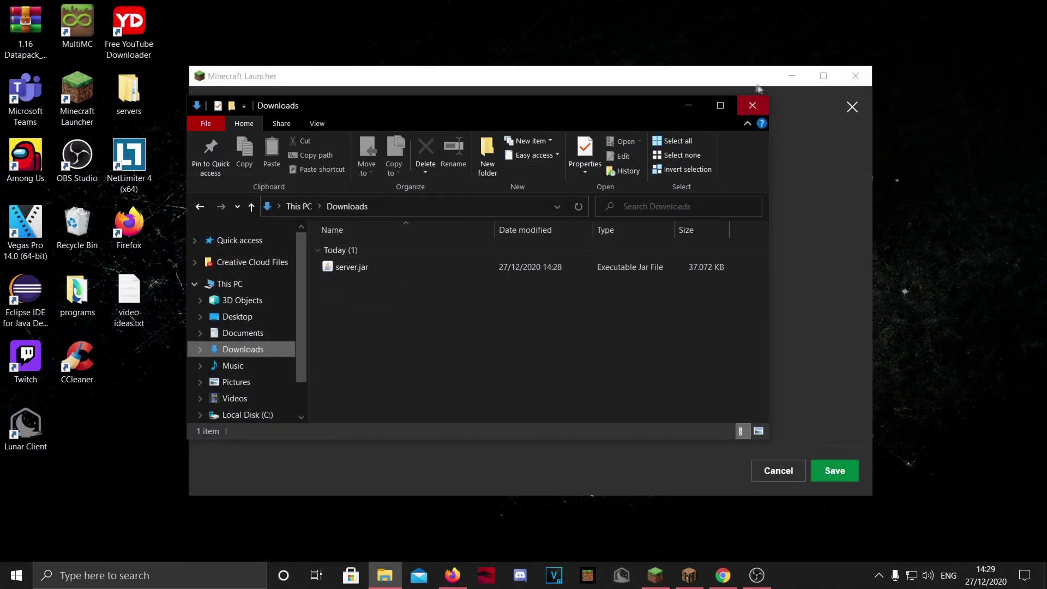
Move server.jar from Downloads into the "1.16 server" desktop folder and close the Downloads window
{"action": "left_click_drag", "start_coordinate": [753, 76], "coordinate": [519, 72]}
{"action": "key", "text": "alt+Tab"}
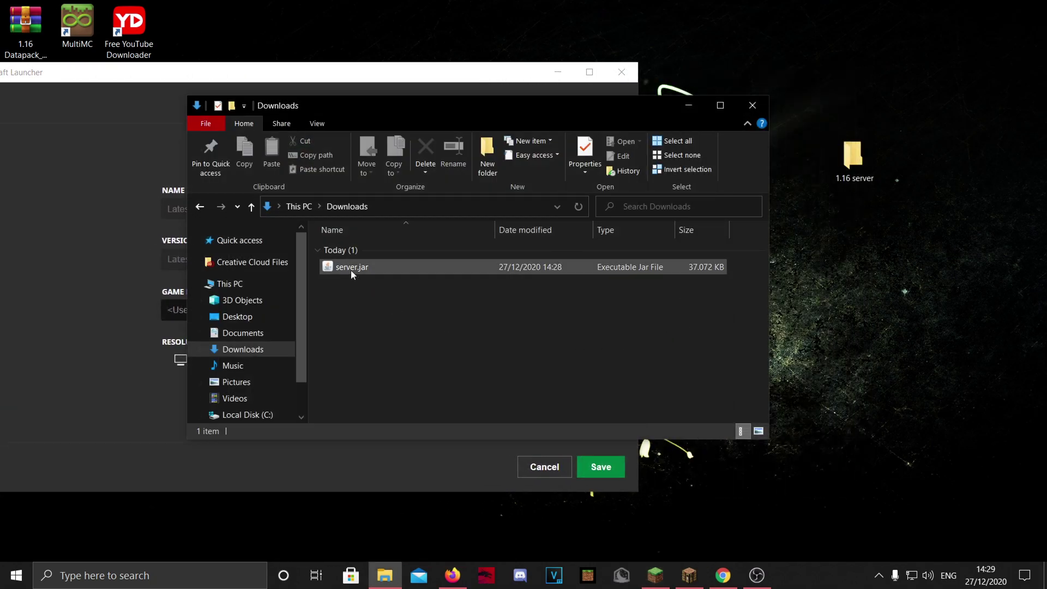
{"action": "left_click_drag", "start_coordinate": [357, 266], "coordinate": [858, 156]}
{"action": "left_click_drag", "start_coordinate": [762, 108], "coordinate": [610, 109]}
{"action": "left_click", "coordinate": [610, 110]}
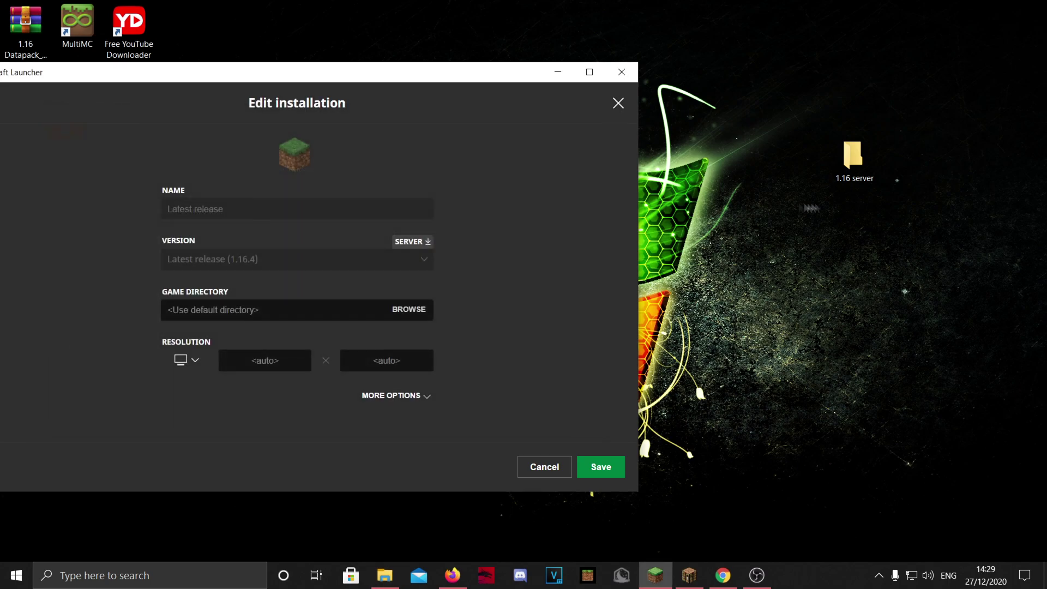
Open the "1.16 server" folder and run server.jar to generate the initial server files
{"action": "double_click", "coordinate": [851, 161]}
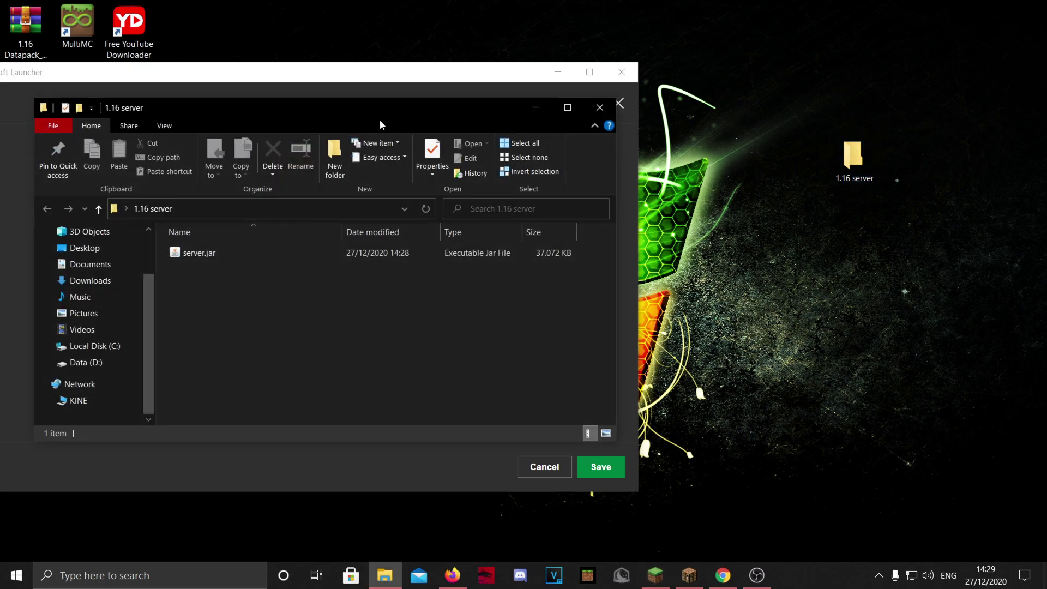
{"action": "left_click_drag", "start_coordinate": [380, 109], "coordinate": [662, 112]}
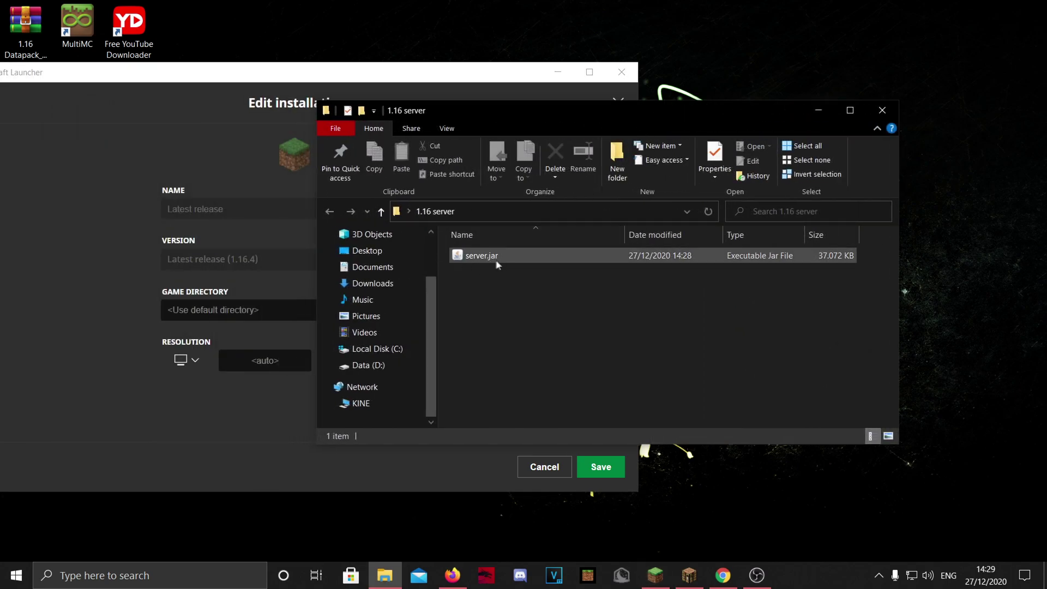
{"action": "double_click", "coordinate": [494, 257]}
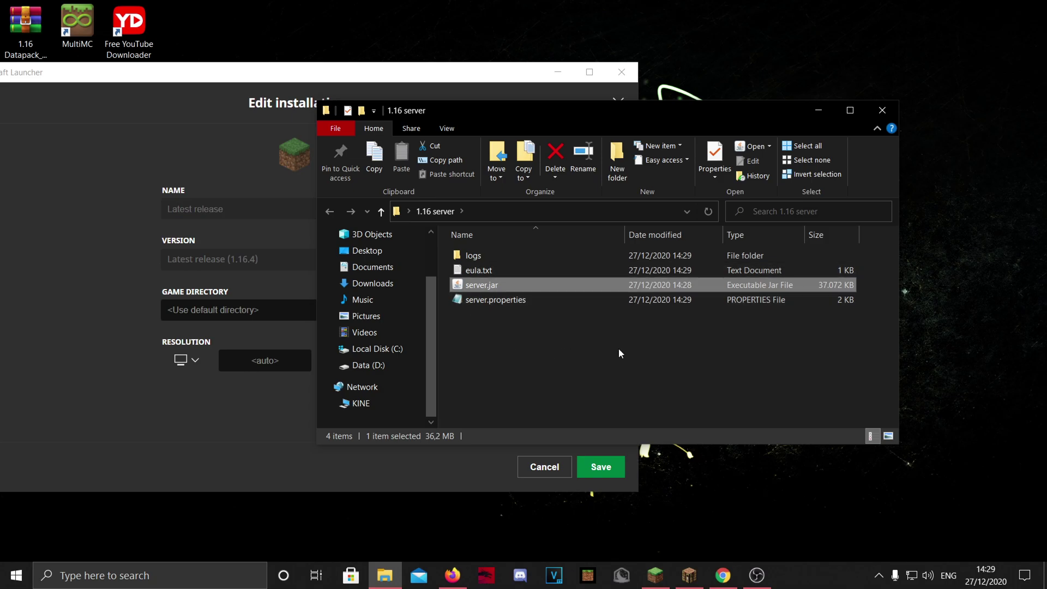
{"action": "left_click", "coordinate": [559, 351]}
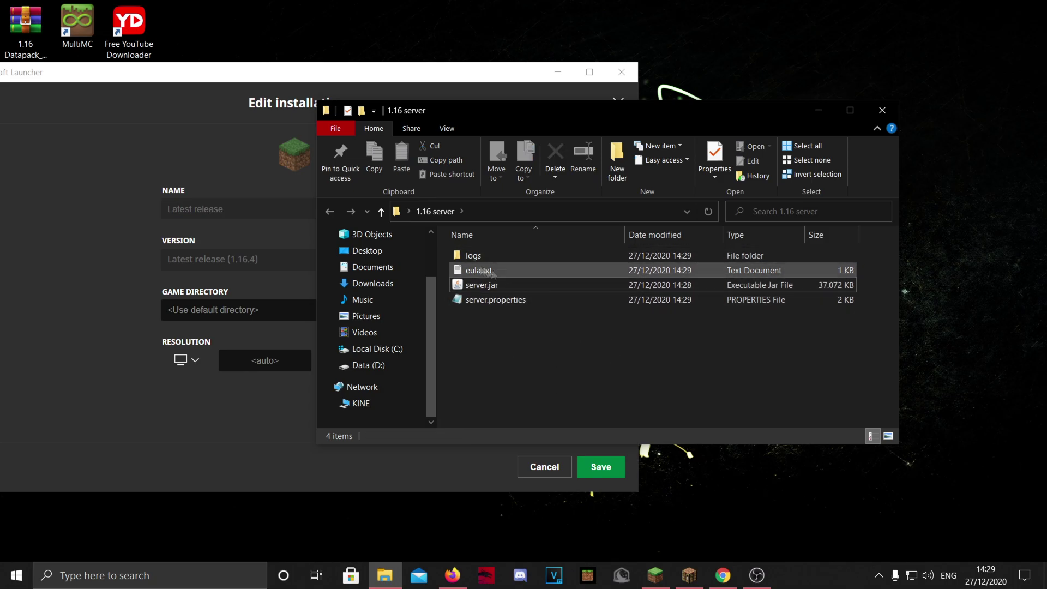
Accept the EULA by setting eula=true in eula.txt, save the file and close it
{"action": "double_click", "coordinate": [489, 270]}
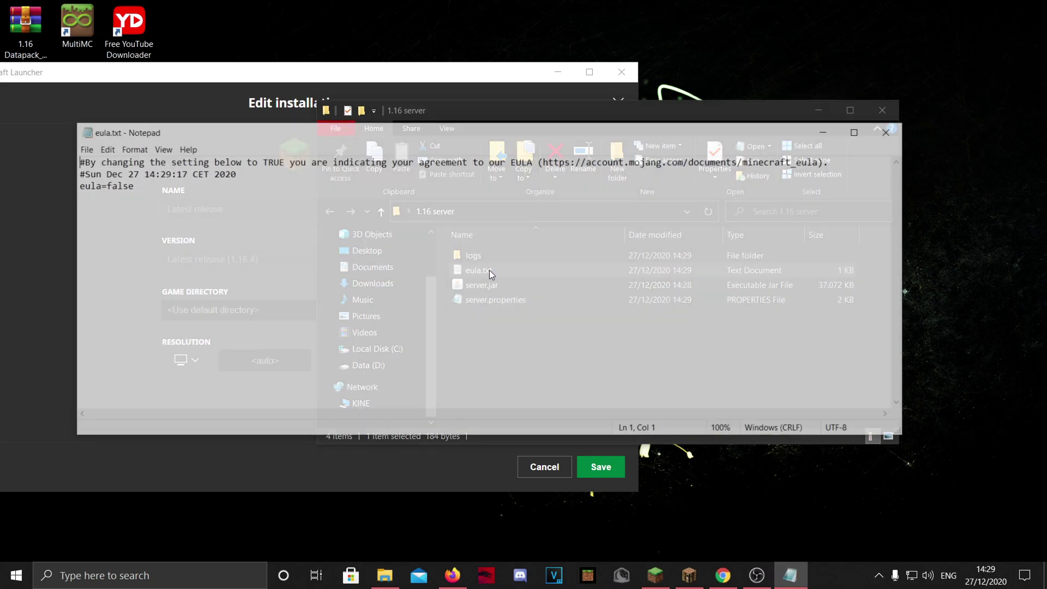
{"action": "left_click_drag", "start_coordinate": [401, 134], "coordinate": [426, 165]}
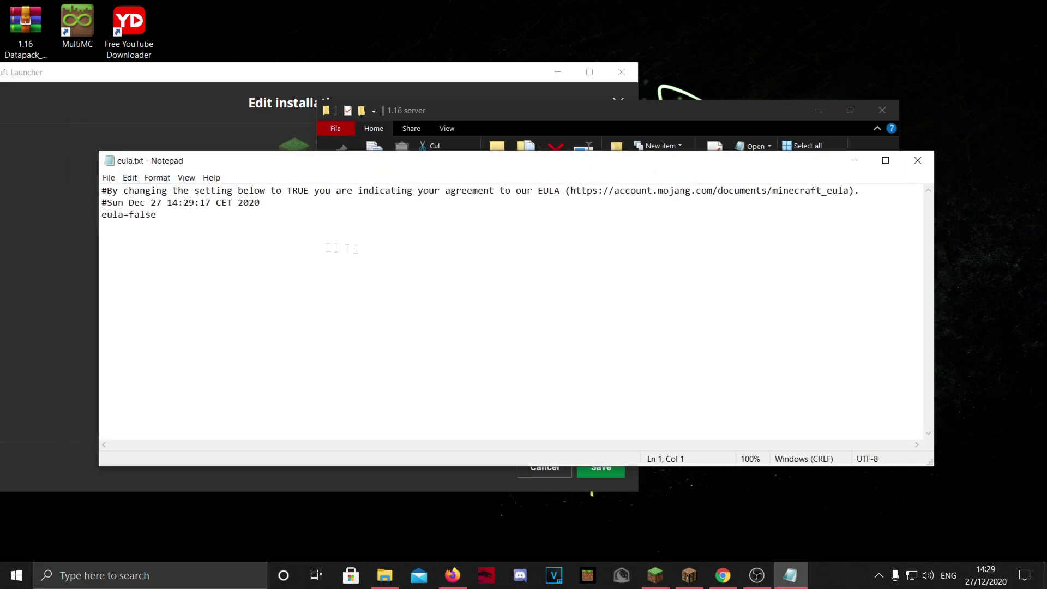
{"action": "left_click_drag", "start_coordinate": [179, 217], "coordinate": [123, 218]}
{"action": "type", "text": "tru"}
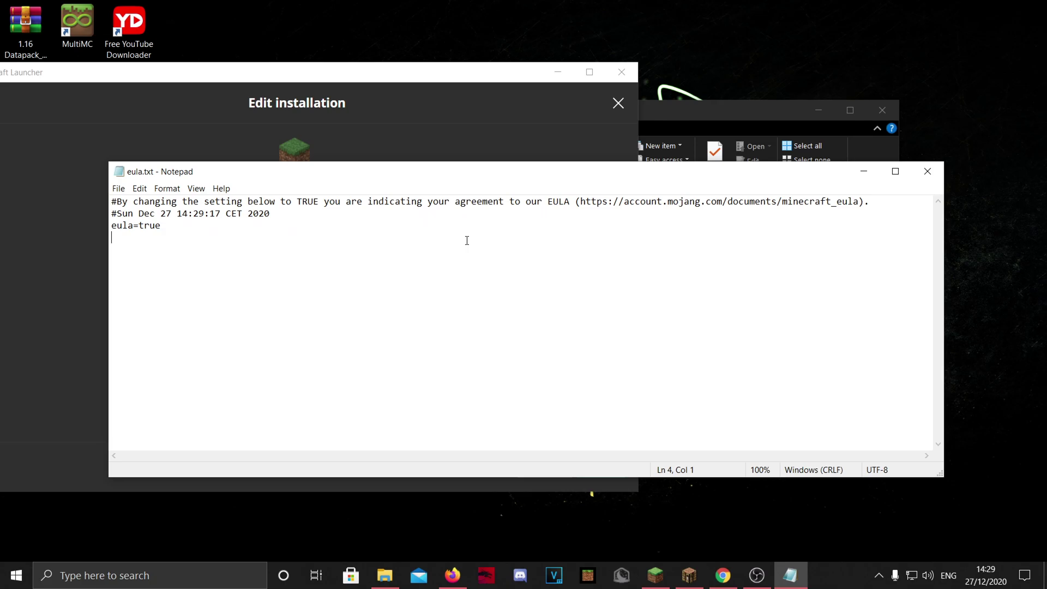
{"action": "left_click_drag", "start_coordinate": [587, 203], "coordinate": [835, 202]}
{"action": "left_click", "coordinate": [915, 197]}
{"action": "left_click", "coordinate": [927, 171]}
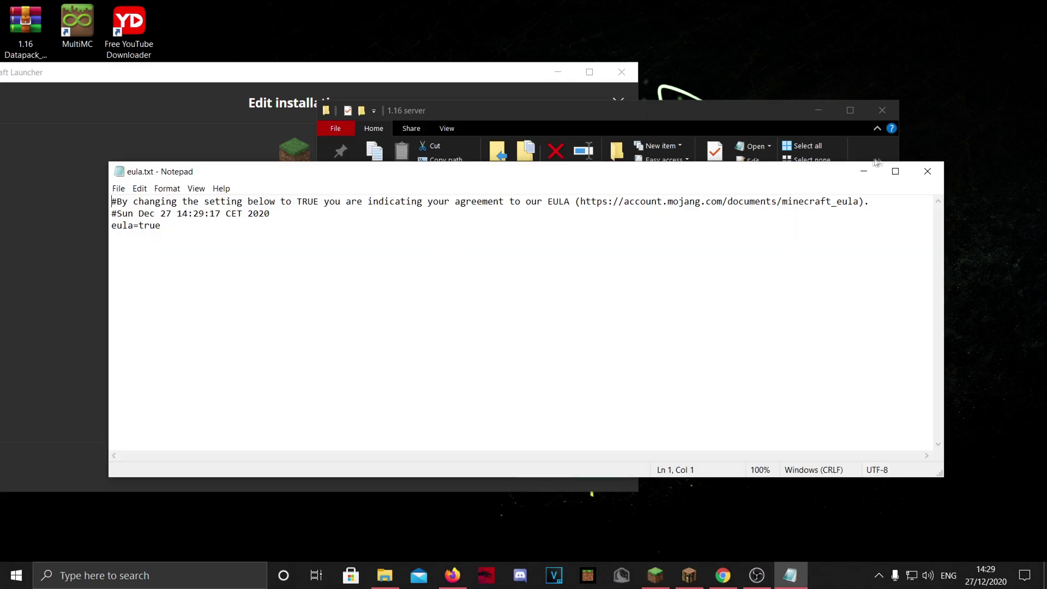
{"action": "left_click", "coordinate": [928, 171]}
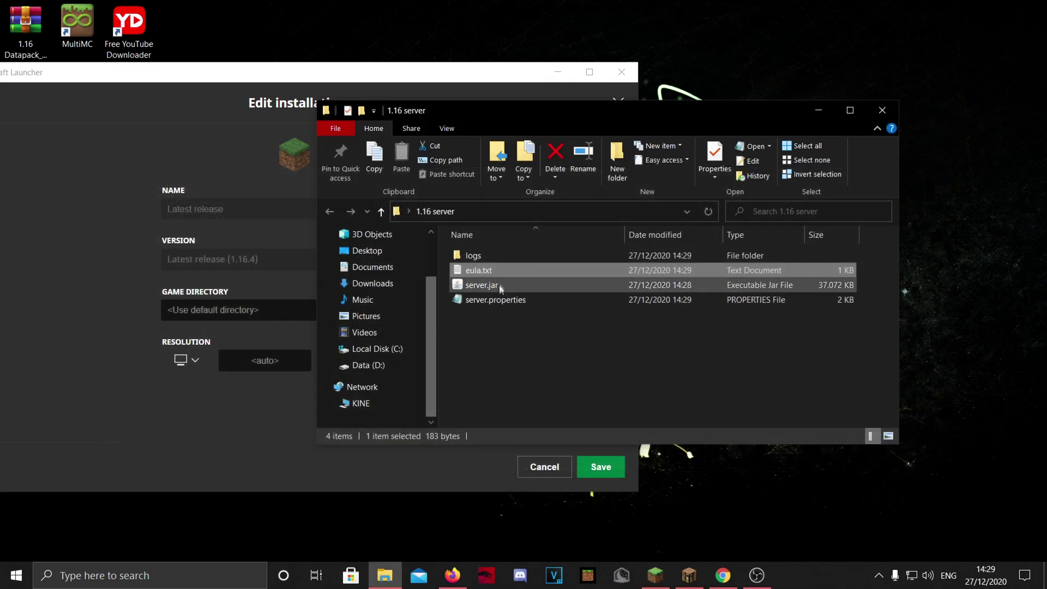
Run server.jar again and arrange the server console beside the "1.16 server" folder while the world generates
{"action": "left_click", "coordinate": [491, 286]}
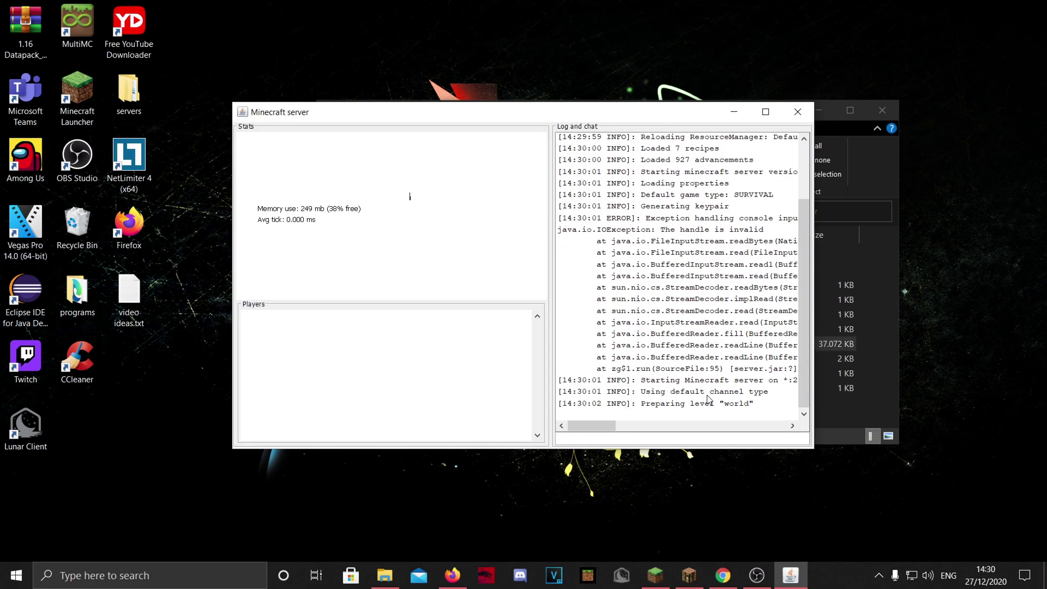
{"action": "left_click_drag", "start_coordinate": [575, 116], "coordinate": [385, 79]}
{"action": "left_click_drag", "start_coordinate": [673, 112], "coordinate": [777, 101]}
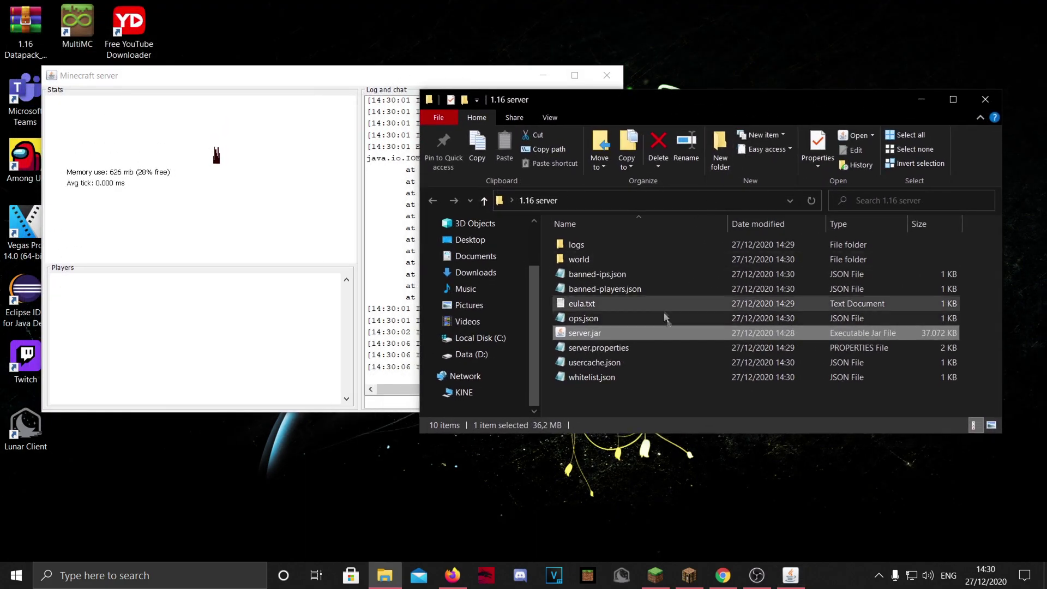
{"action": "key", "text": "alt+Tab"}
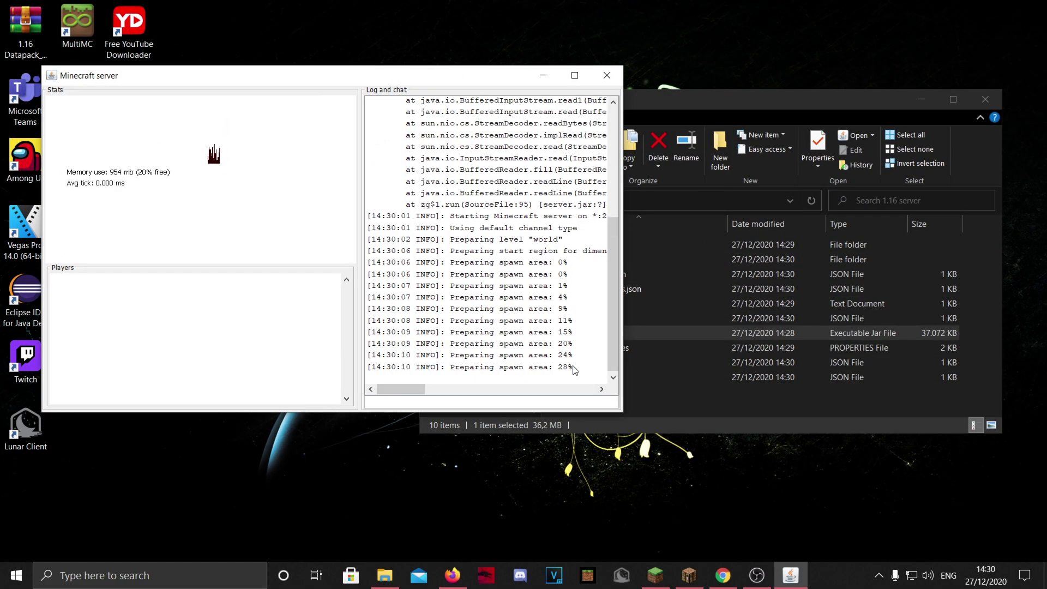
{"action": "key", "text": "alt+Tab"}
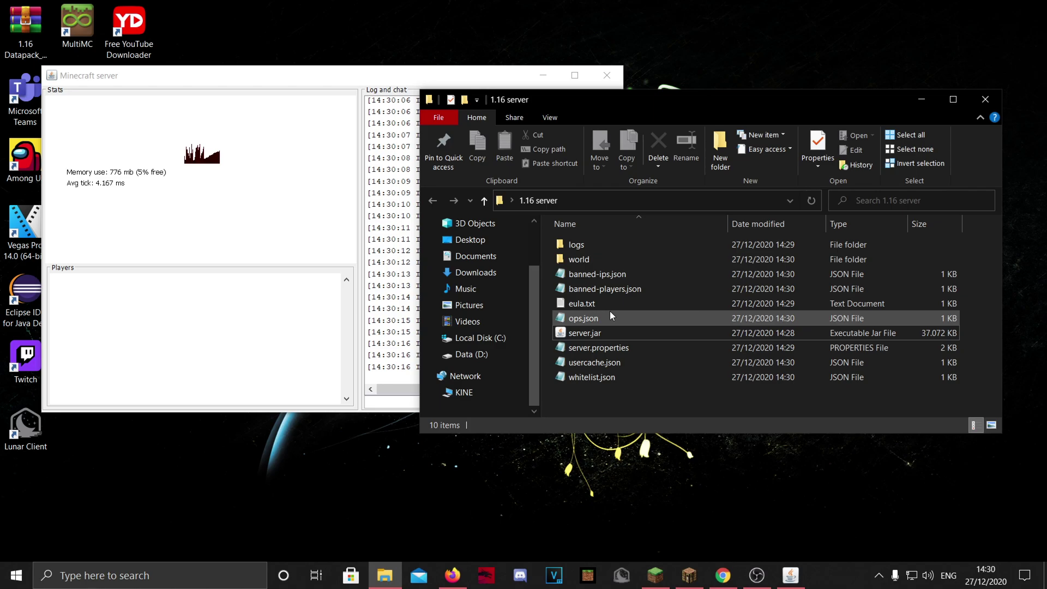
Switch to Minecraft and start a new multiplayer server entry named "my epic minecraft server"
{"action": "left_click", "coordinate": [690, 576]}
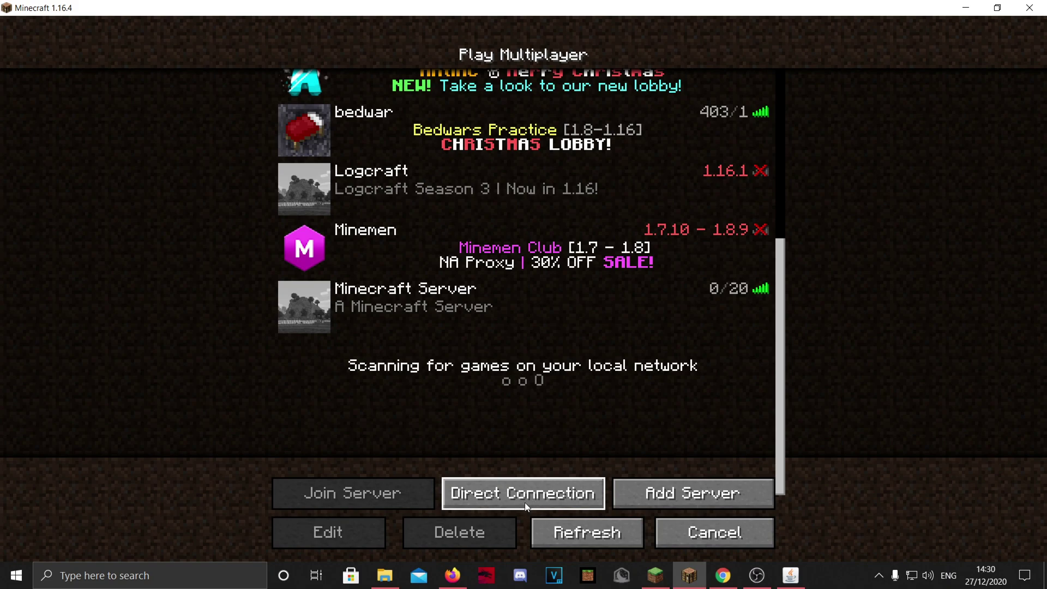
{"action": "left_click", "coordinate": [693, 493]}
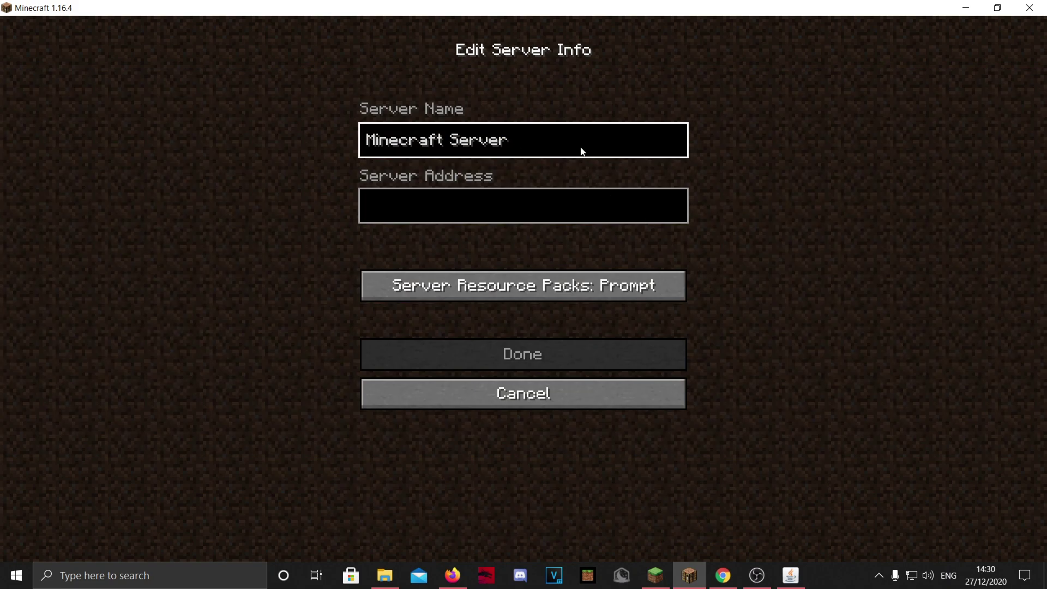
{"action": "key", "text": "ctrl+a"}
{"action": "type", "text": "my ep"}
{"action": "key", "text": "BackSpace"}
{"action": "key", "text": "BackSpace"}
{"action": "key", "text": "BackSpace"}
{"action": "key", "text": "BackSpace"}
{"action": "key", "text": "BackSpace"}
{"action": "type", "text": "my"}
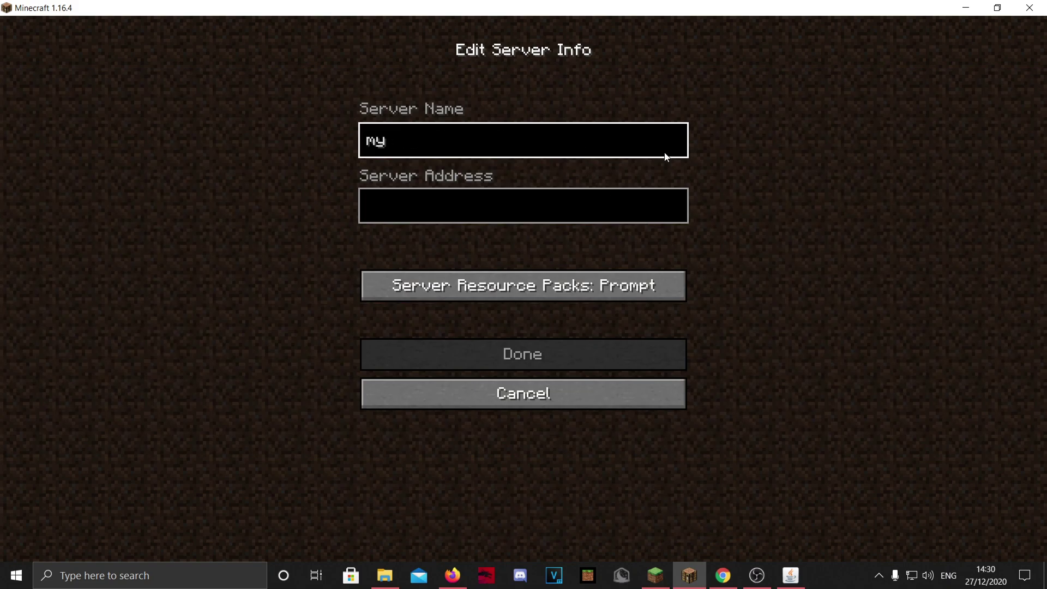
{"action": "type", "text": " epic minecraft server"}
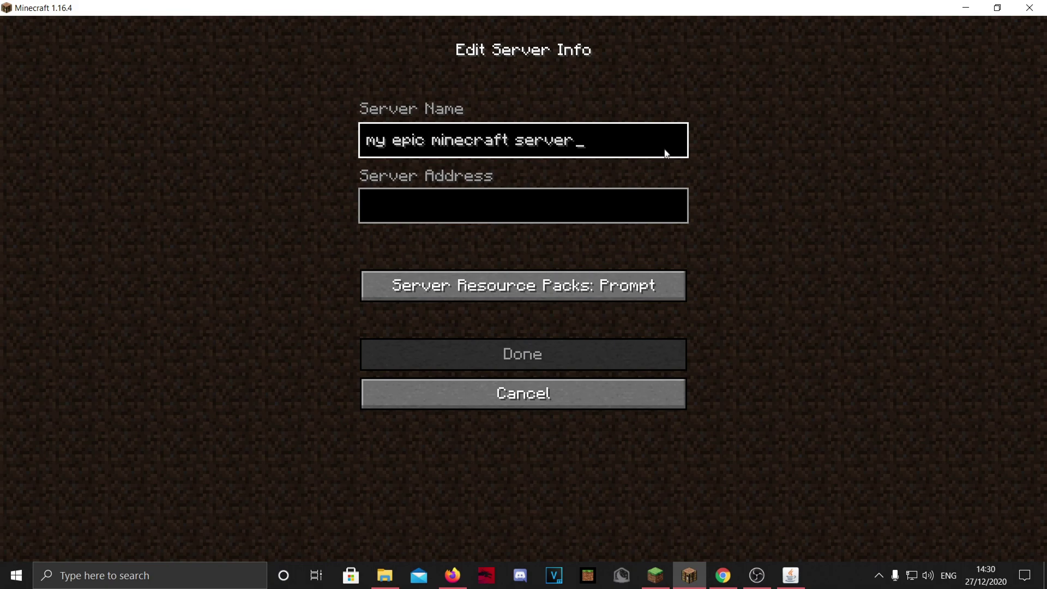
Set the new entry's server address to localhost and save it to the multiplayer list
{"action": "key", "text": "Tab"}
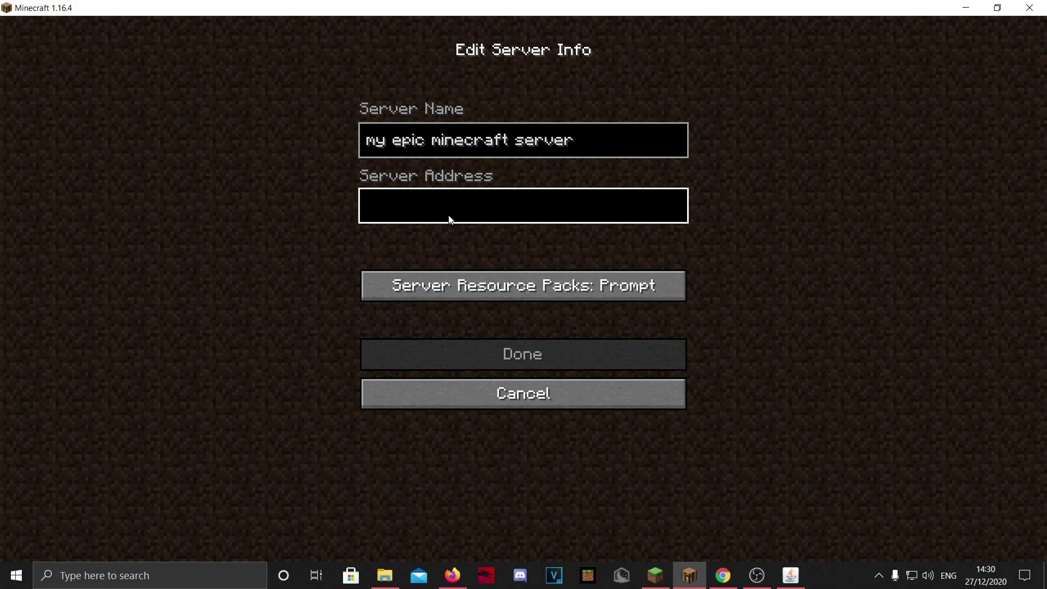
{"action": "type", "text": "local"}
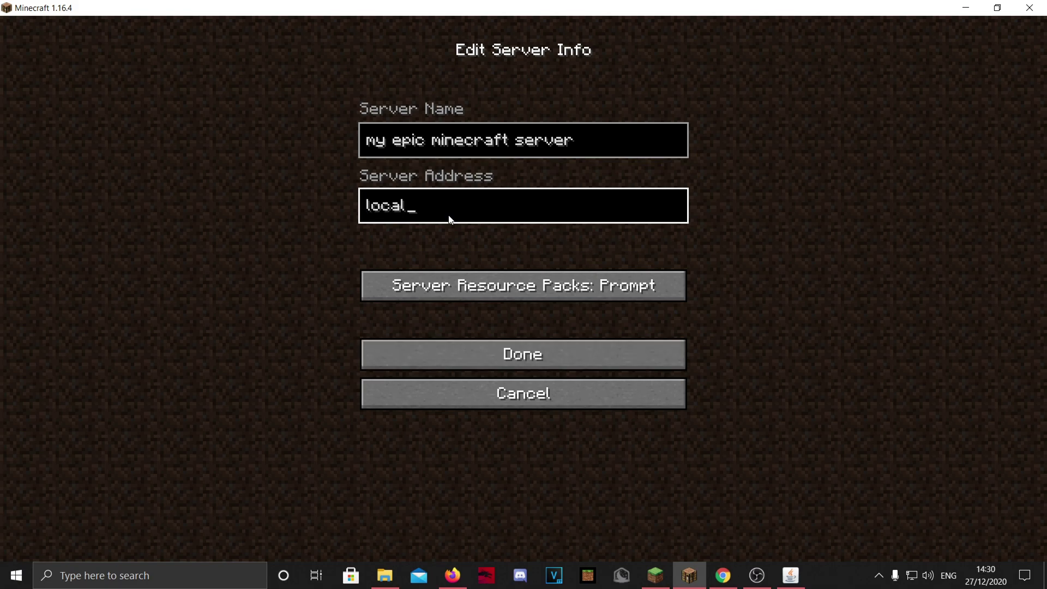
{"action": "type", "text": "host"}
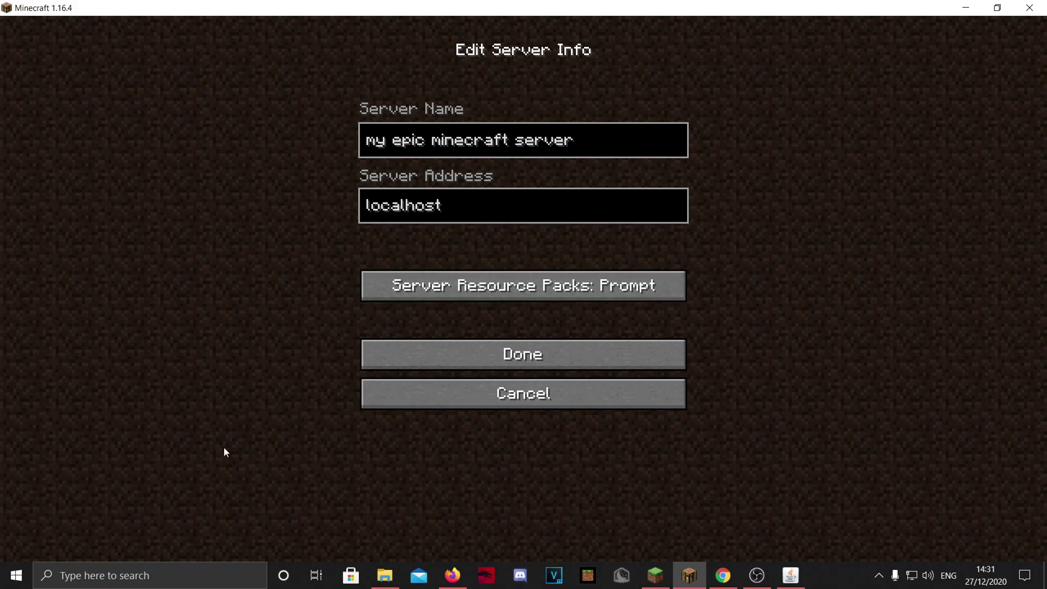
{"action": "key", "text": "Return"}
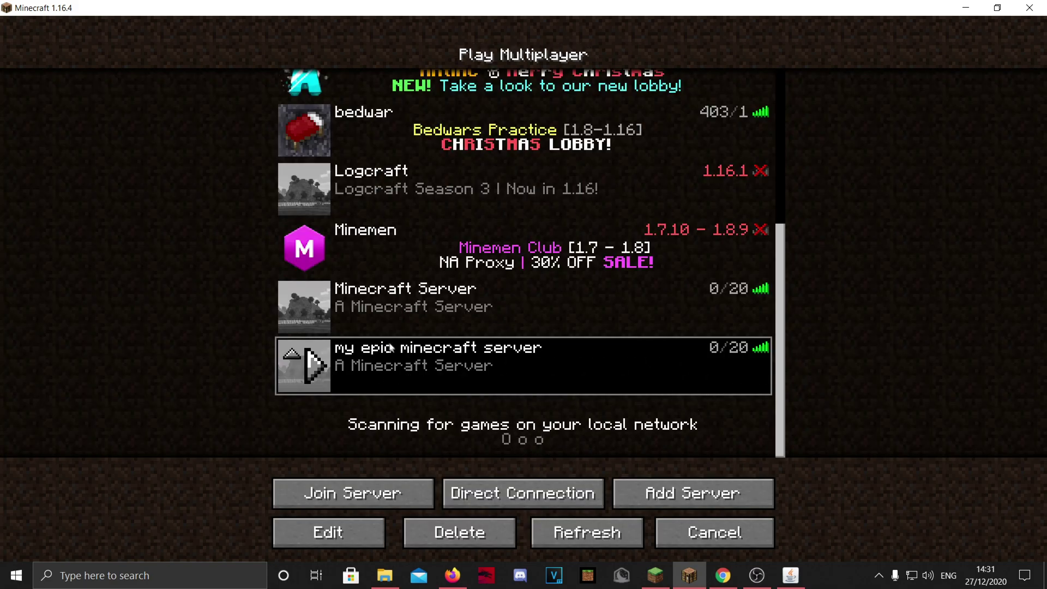
Join "my epic minecraft server" from the multiplayer list and cycle through the camera perspectives
{"action": "left_click", "coordinate": [330, 531]}
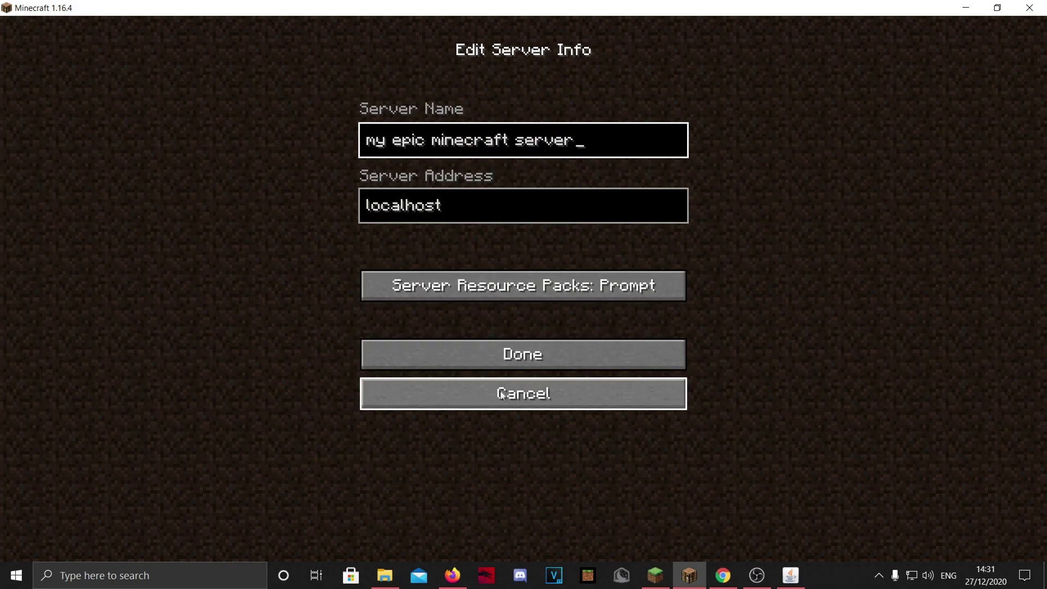
{"action": "left_click", "coordinate": [452, 393]}
{"action": "double_click", "coordinate": [546, 357]}
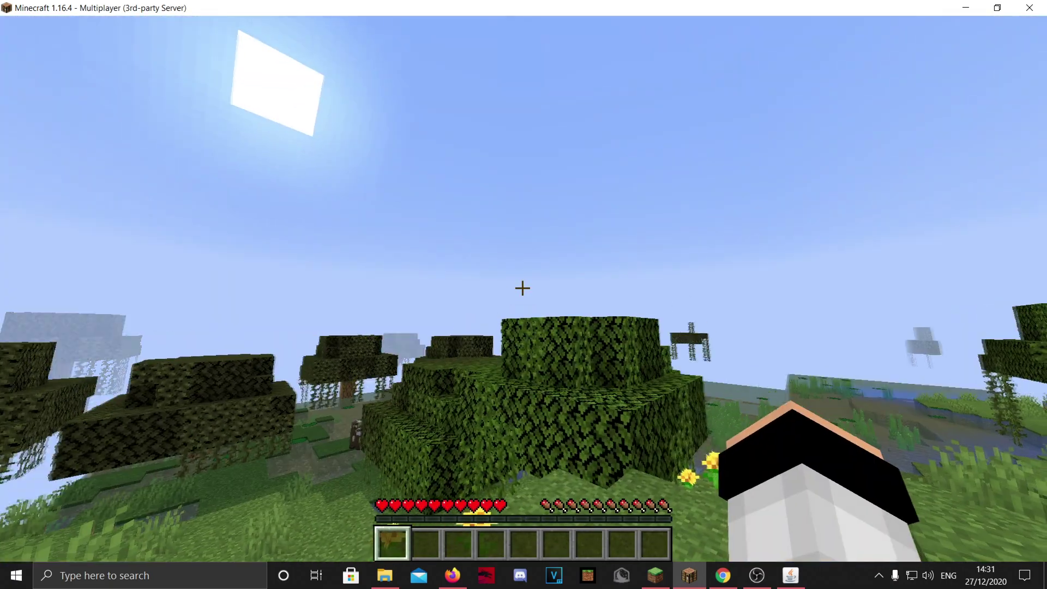
{"action": "key", "text": "F5"}
{"action": "key", "text": "F5"}
{"action": "key", "text": "F5"}
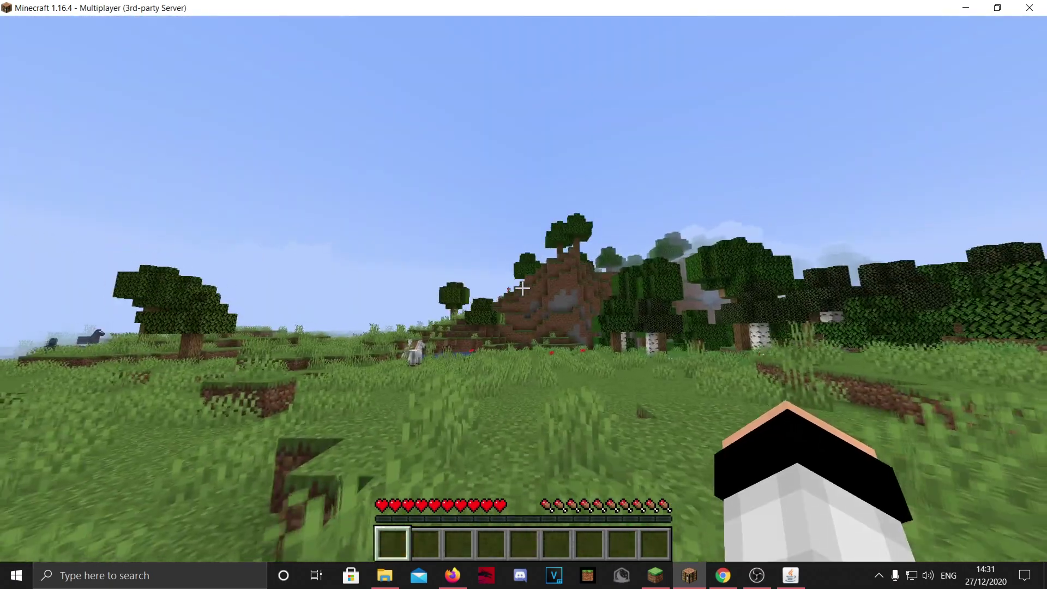
Check the server console's log for the player's join entry and return to the game
{"action": "key", "text": "alt+Tab"}
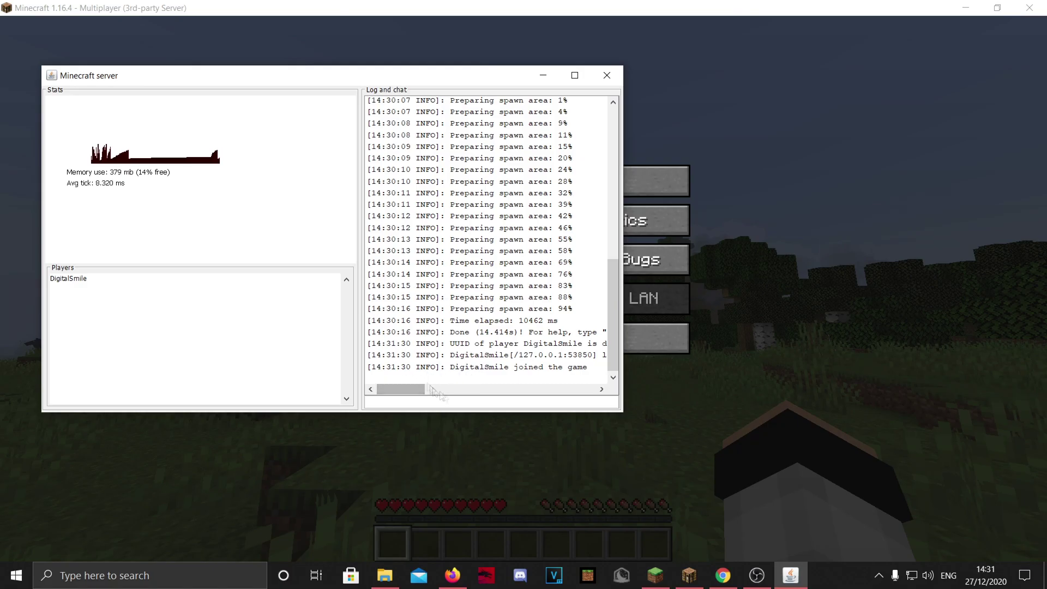
{"action": "left_click_drag", "start_coordinate": [455, 367], "coordinate": [544, 373]}
{"action": "key", "text": "alt+Tab"}
{"action": "key", "text": "Escape"}
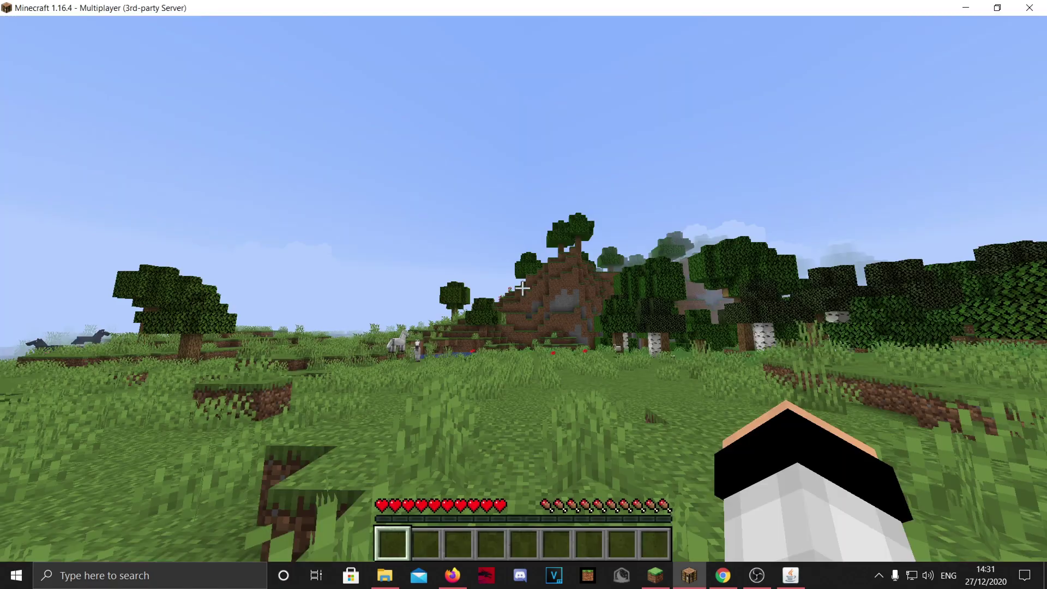
{"action": "key", "text": "F5"}
{"action": "key", "text": "F5"}
{"action": "key", "text": "w"}
{"action": "key", "text": "F5"}
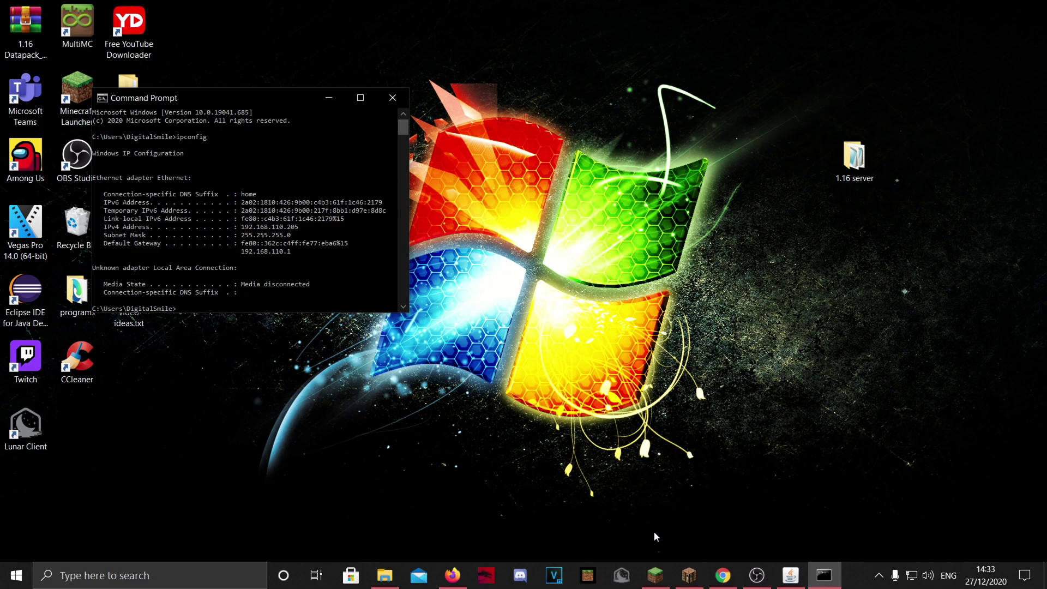
Close the Command Prompt window on the desktop
{"action": "right_click", "coordinate": [654, 531]}
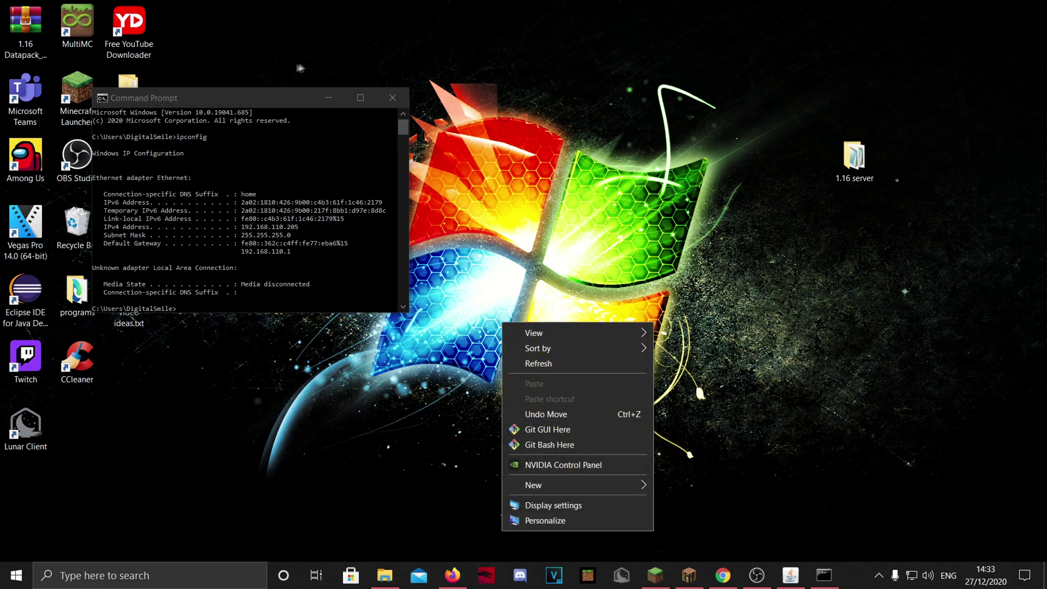
{"action": "left_click", "coordinate": [392, 97]}
{"action": "left_click", "coordinate": [392, 98]}
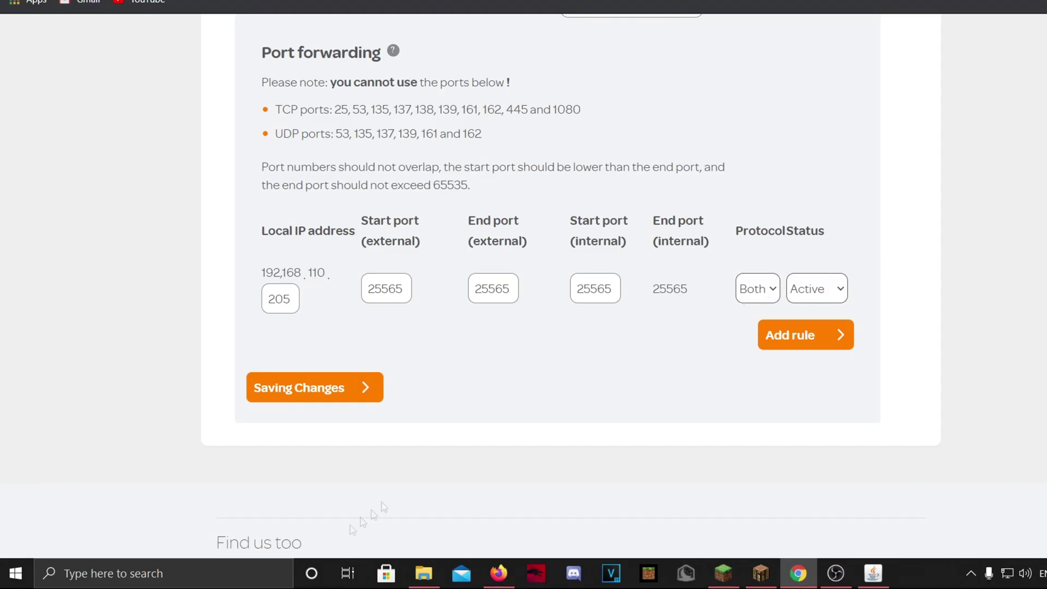
Open a Command Prompt and run ipconfig to list the computer's network addresses
{"action": "left_click", "coordinate": [150, 584]}
{"action": "type", "text": "cmd"}
{"action": "key", "text": "Return"}
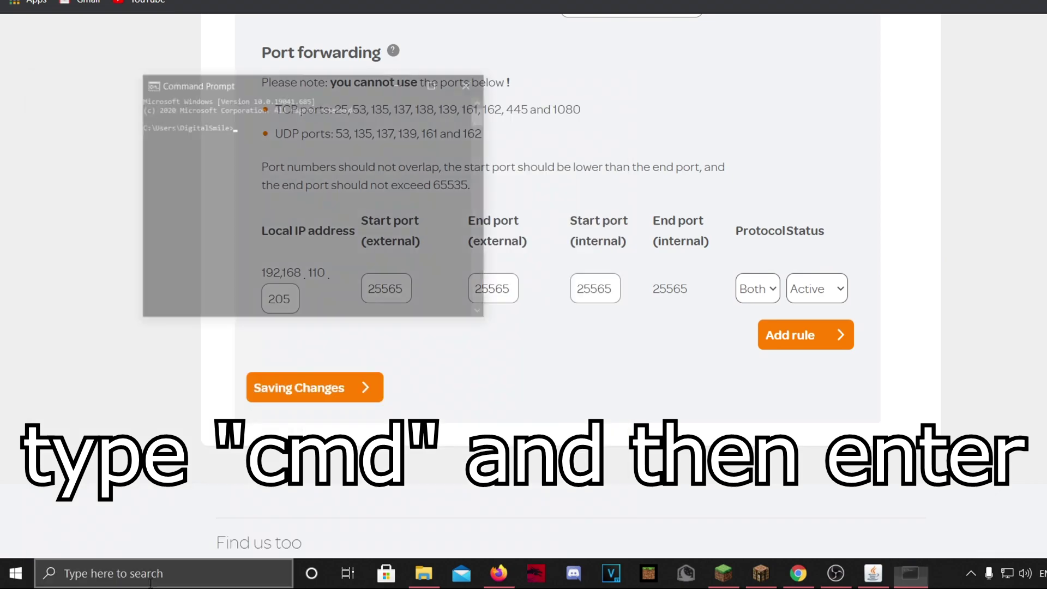
{"action": "type", "text": "ipco"}
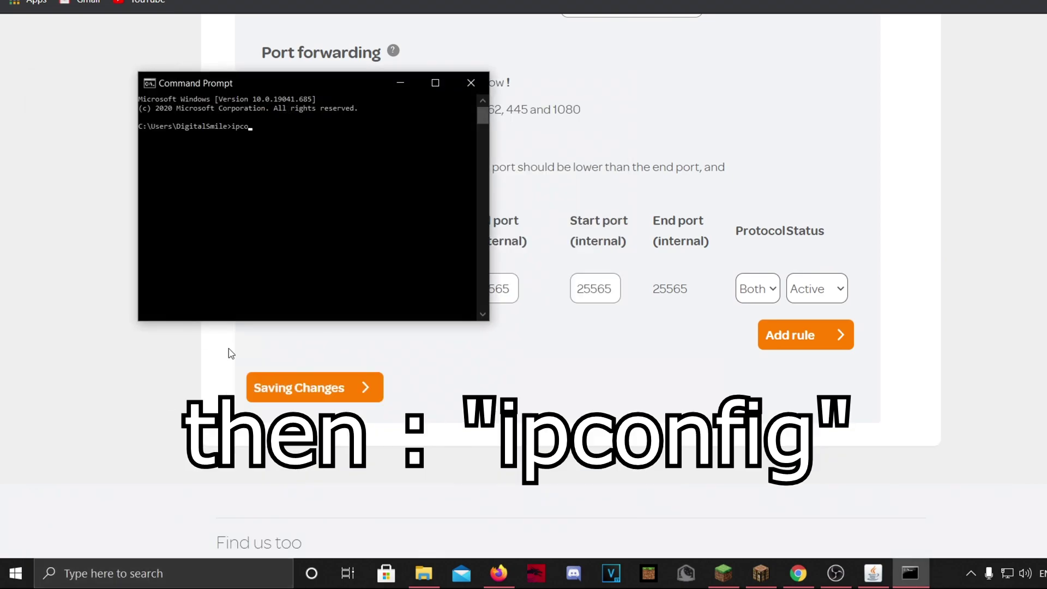
{"action": "type", "text": "nfig"}
{"action": "key", "text": "Return"}
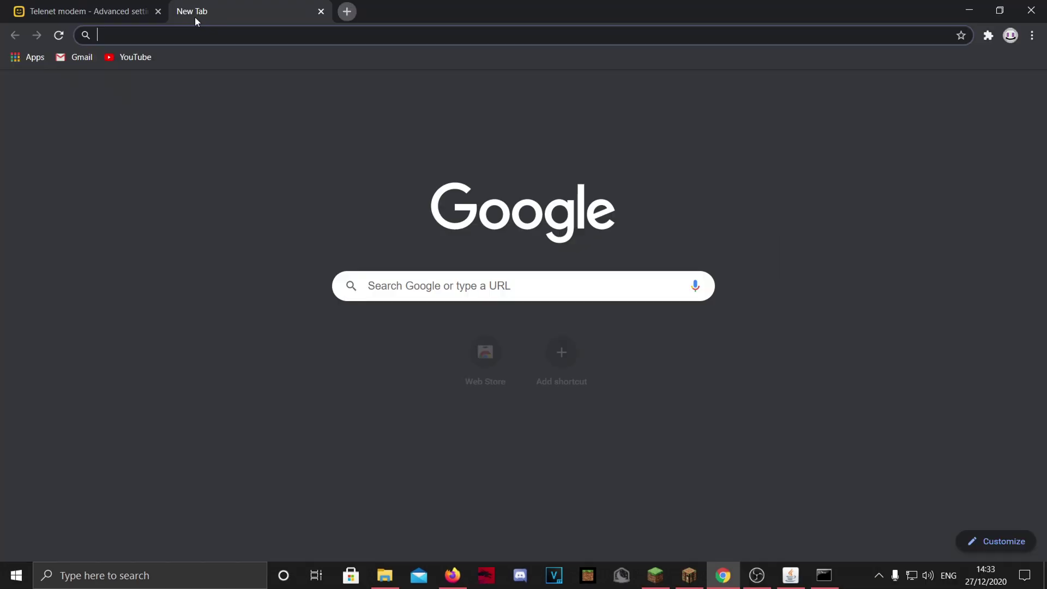
Try to load 192.168.110.205 in the new Chrome tab and refresh the page
{"action": "type", "text": "192"}
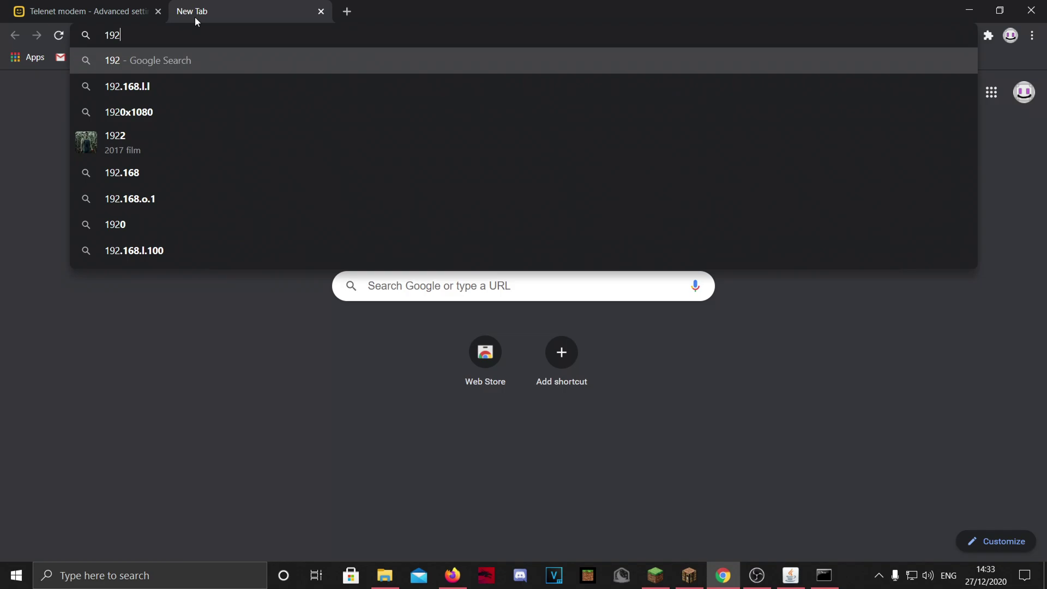
{"action": "type", "text": ".168.110"}
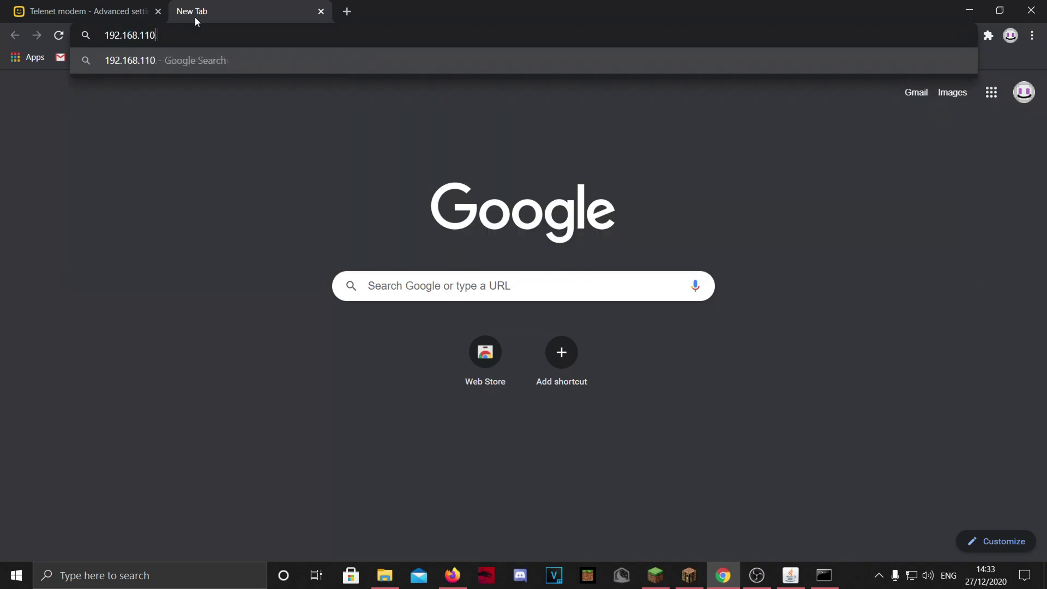
{"action": "type", "text": ".205"}
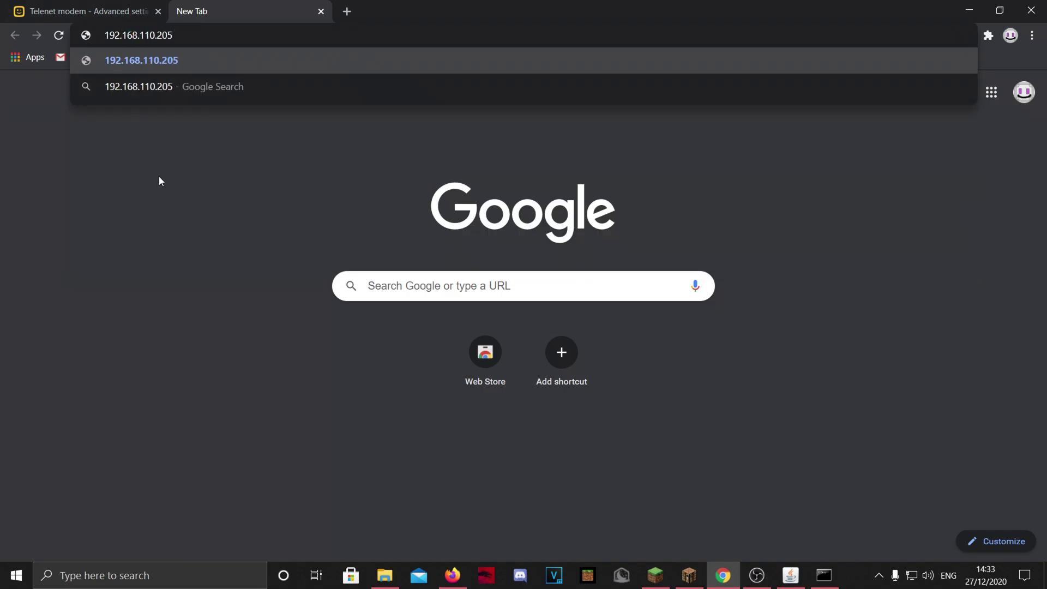
{"action": "key", "text": "Return"}
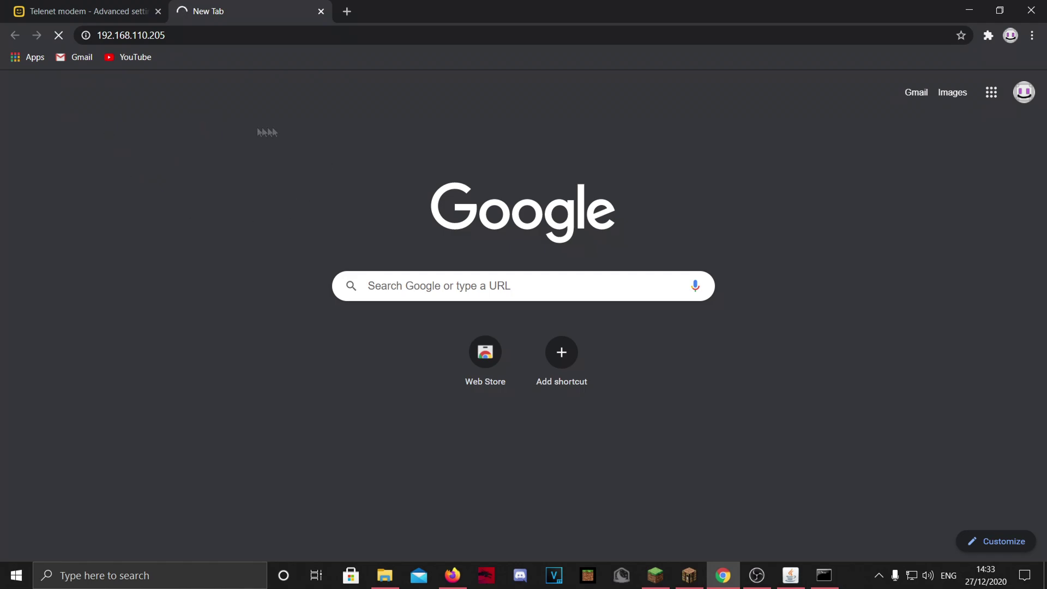
{"action": "key", "text": "F5"}
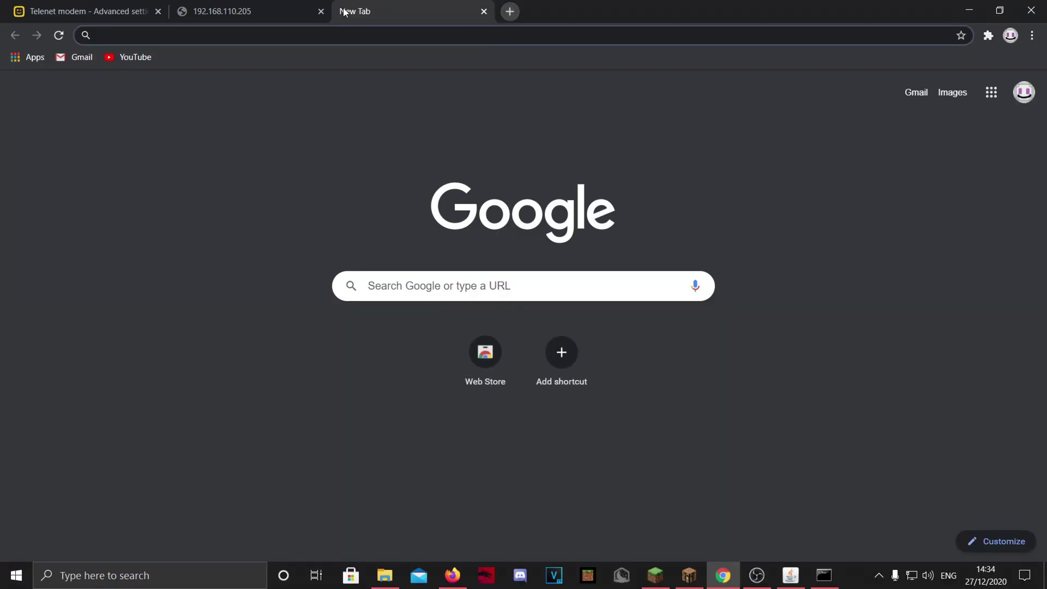
Enter the example search query "qrkgndkljfg port forward" in another new browser tab
{"action": "type", "text": "s"}
{"action": "key", "text": "BackSpace"}
{"action": "type", "text": "qrkgndkljfg"}
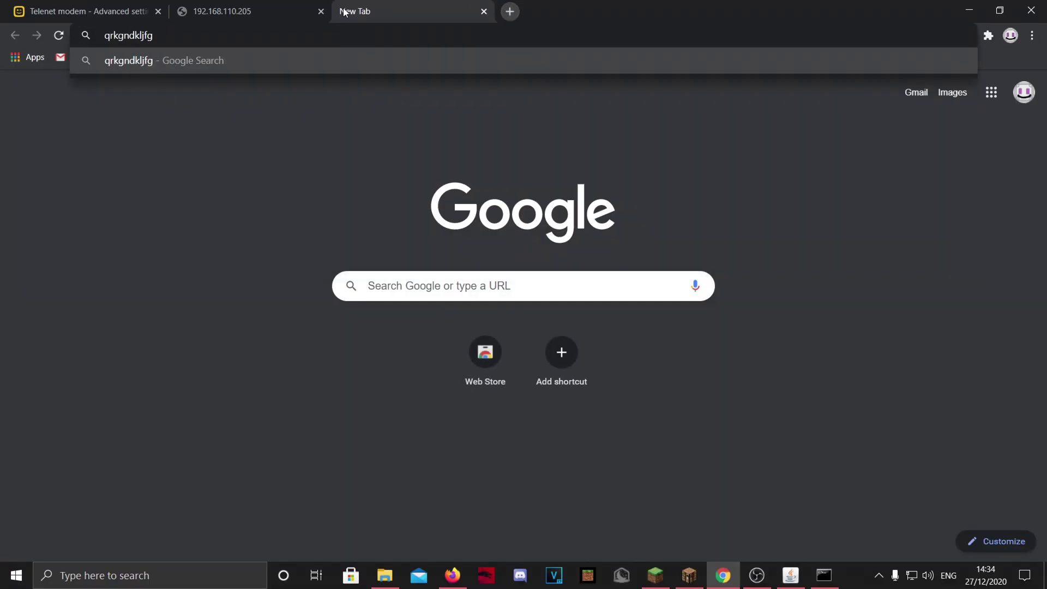
{"action": "type", "text": " port forwa"}
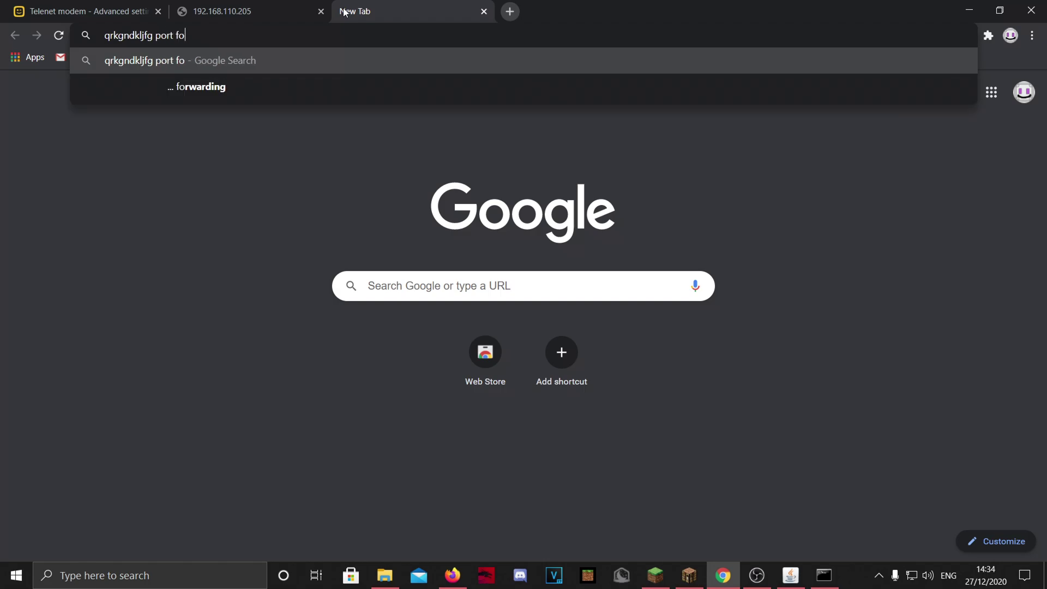
{"action": "type", "text": "rd"}
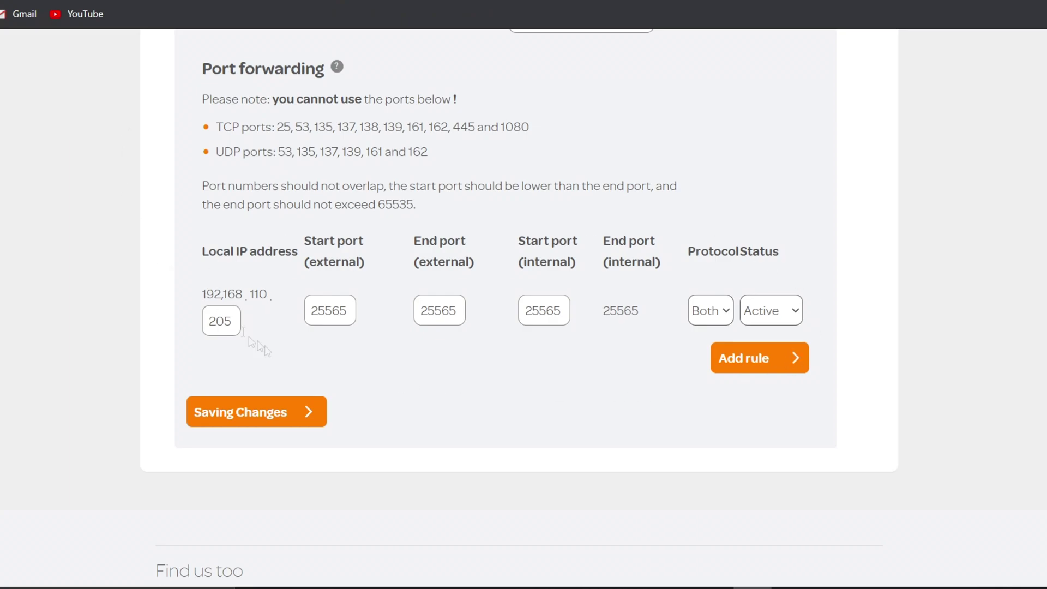
Add a port forwarding rule on the modem page and set its local IP address ending to 205, matching the ipconfig IPv4 address
{"action": "left_click", "coordinate": [731, 365]}
{"action": "left_click_drag", "start_coordinate": [225, 284], "coordinate": [302, 270]}
{"action": "left_click", "coordinate": [196, 257]}
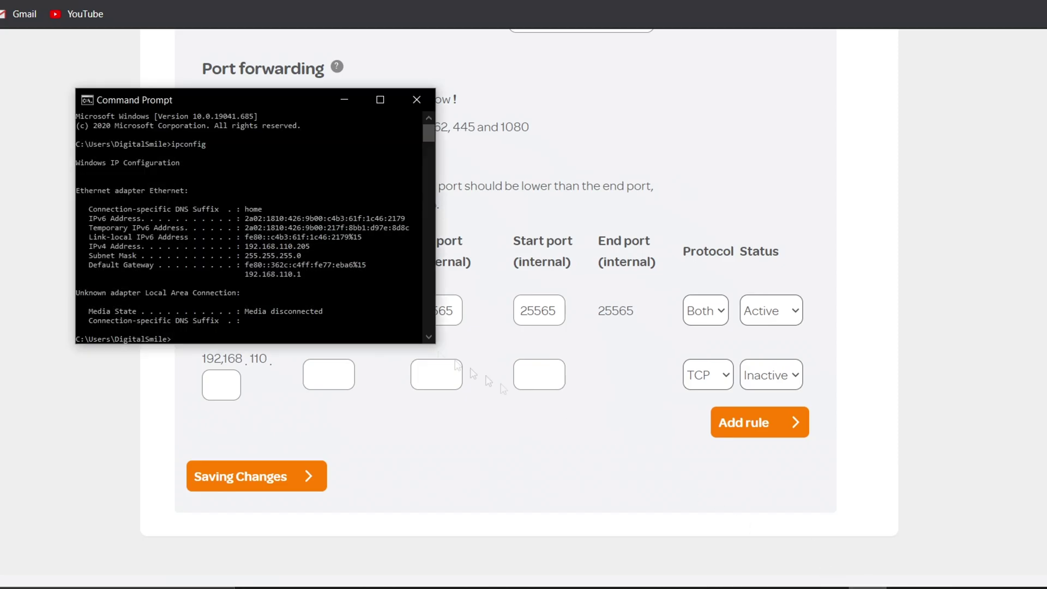
{"action": "key", "text": "alt+Tab"}
{"action": "left_click", "coordinate": [329, 425]}
{"action": "left_click_drag", "start_coordinate": [213, 360], "coordinate": [273, 360]}
{"action": "left_click", "coordinate": [213, 385]}
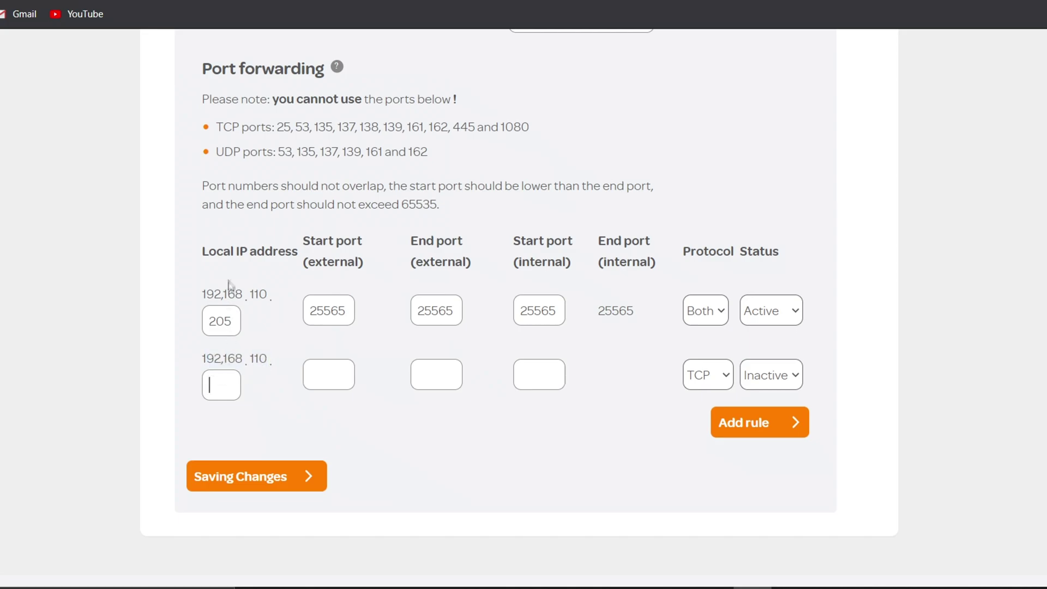
{"action": "type", "text": "205"}
Set the new forwarding rule's external start port to 25565
{"action": "left_click_drag", "start_coordinate": [568, 241], "coordinate": [483, 244]}
{"action": "left_click_drag", "start_coordinate": [309, 262], "coordinate": [365, 263]}
{"action": "left_click", "coordinate": [352, 256]}
{"action": "double_click", "coordinate": [349, 241]}
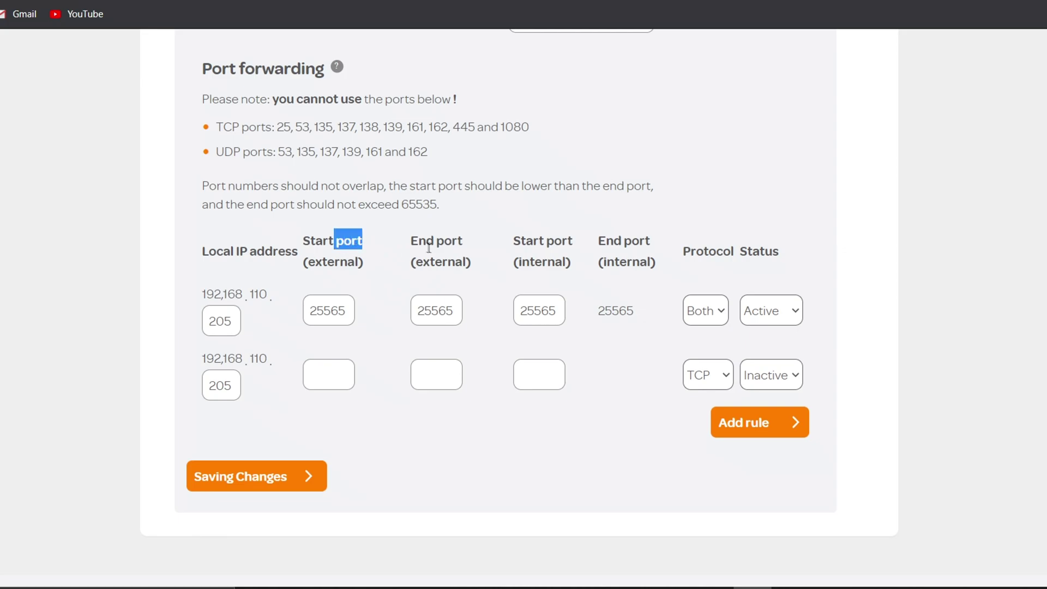
{"action": "left_click", "coordinate": [524, 462]}
{"action": "left_click_drag", "start_coordinate": [309, 312], "coordinate": [341, 316]}
{"action": "left_click", "coordinate": [336, 379]}
{"action": "type", "text": "25565"}
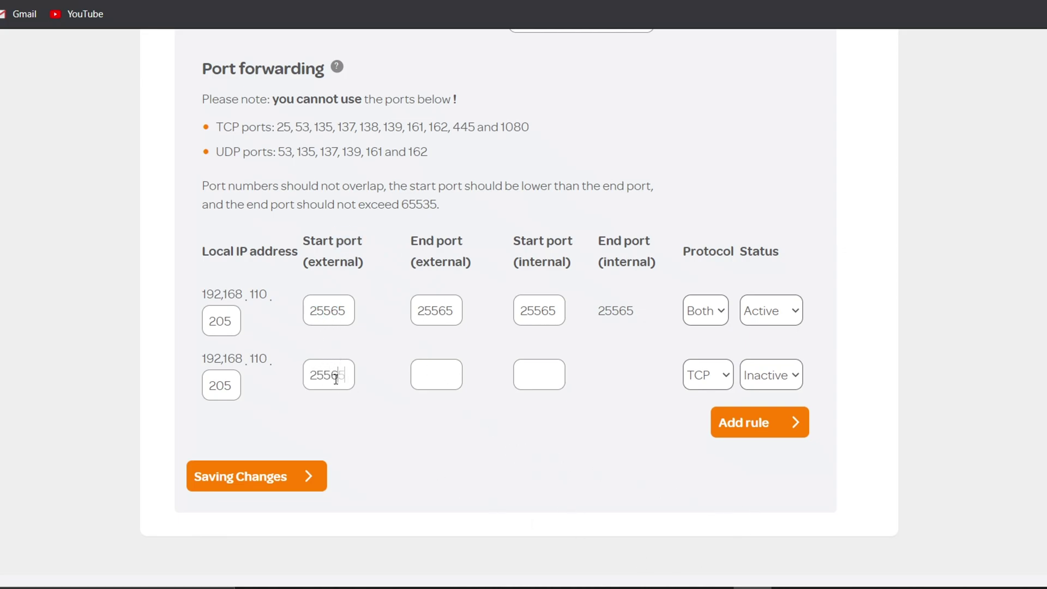
Open server.properties from the "1.16 server" folder in Notepad and find the server-port setting
{"action": "left_click", "coordinate": [368, 588]}
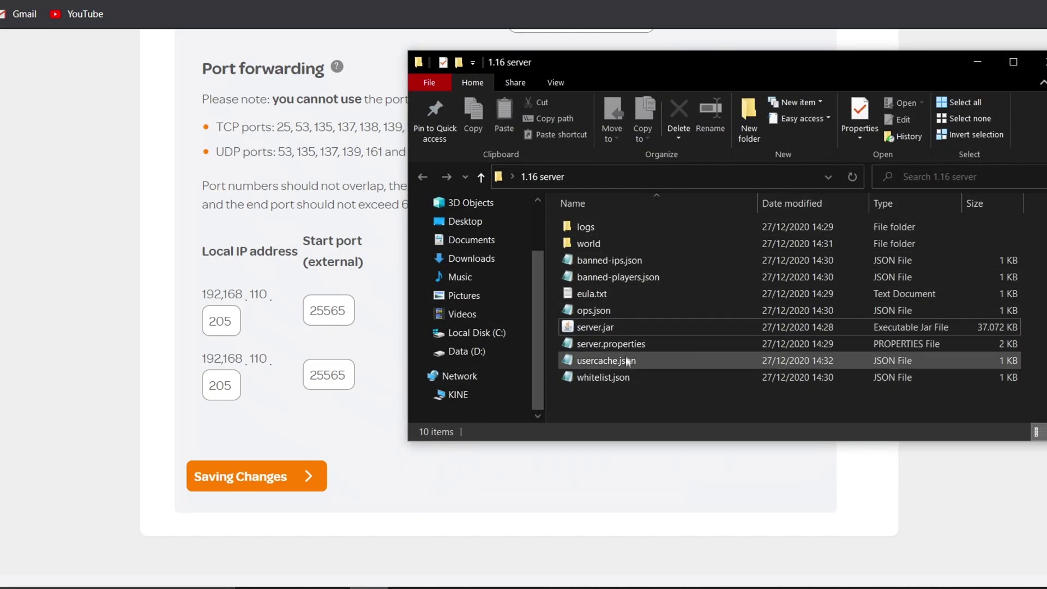
{"action": "double_click", "coordinate": [588, 343]}
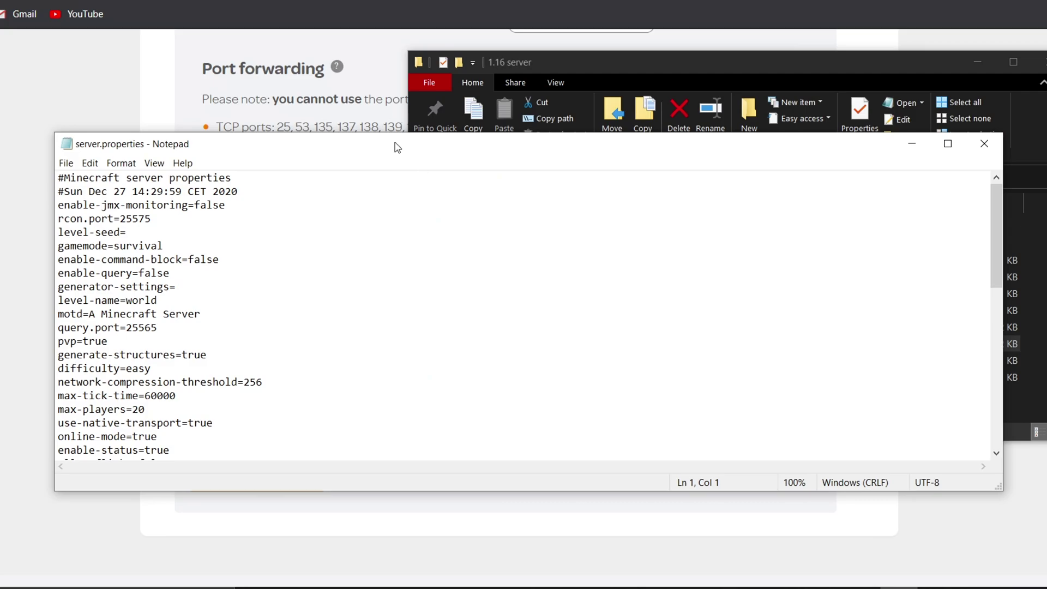
{"action": "left_click_drag", "start_coordinate": [398, 145], "coordinate": [653, 140]}
{"action": "scroll", "coordinate": [540, 333], "scroll_direction": "down", "scroll_amount": 3}
{"action": "scroll", "coordinate": [540, 332], "scroll_direction": "down", "scroll_amount": 3}
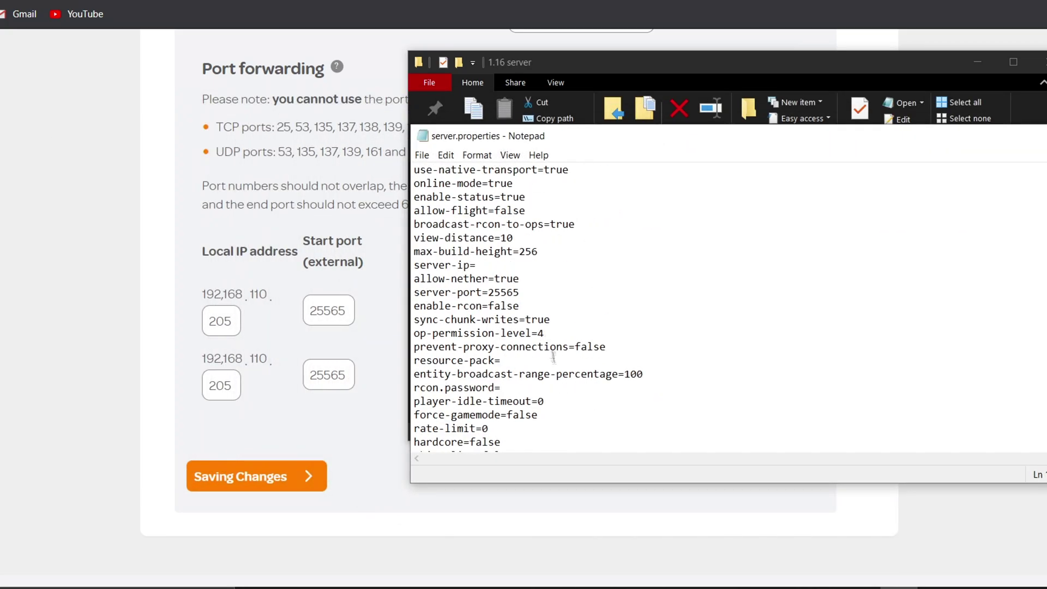
{"action": "scroll", "coordinate": [557, 402], "scroll_direction": "up", "scroll_amount": 1}
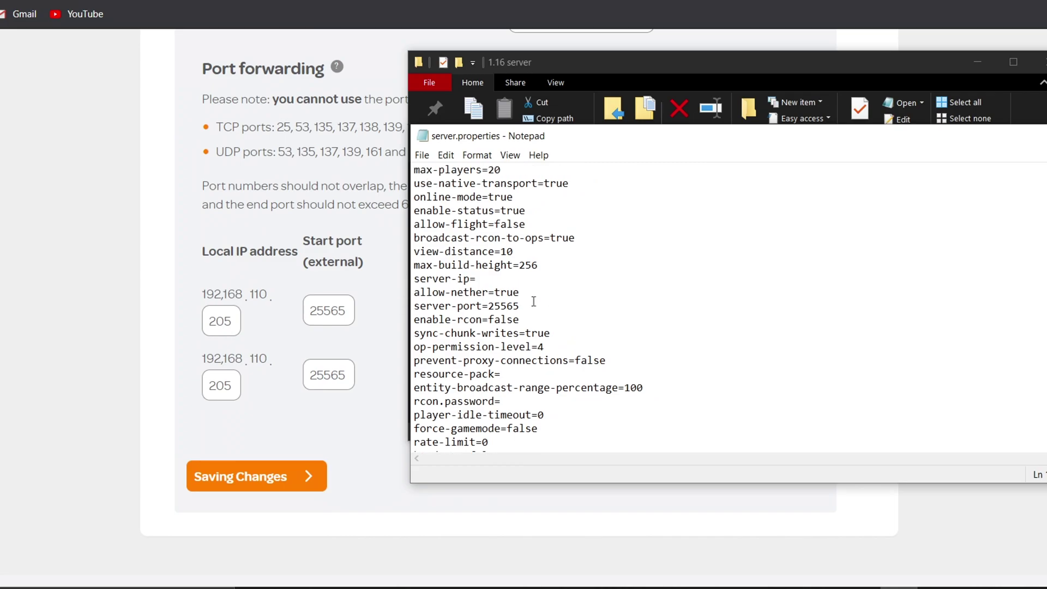
Check the server-port value in server.properties and close the file
{"action": "left_click_drag", "start_coordinate": [534, 304], "coordinate": [488, 305]}
{"action": "left_click", "coordinate": [628, 200]}
{"action": "left_click_drag", "start_coordinate": [619, 141], "coordinate": [220, 143]}
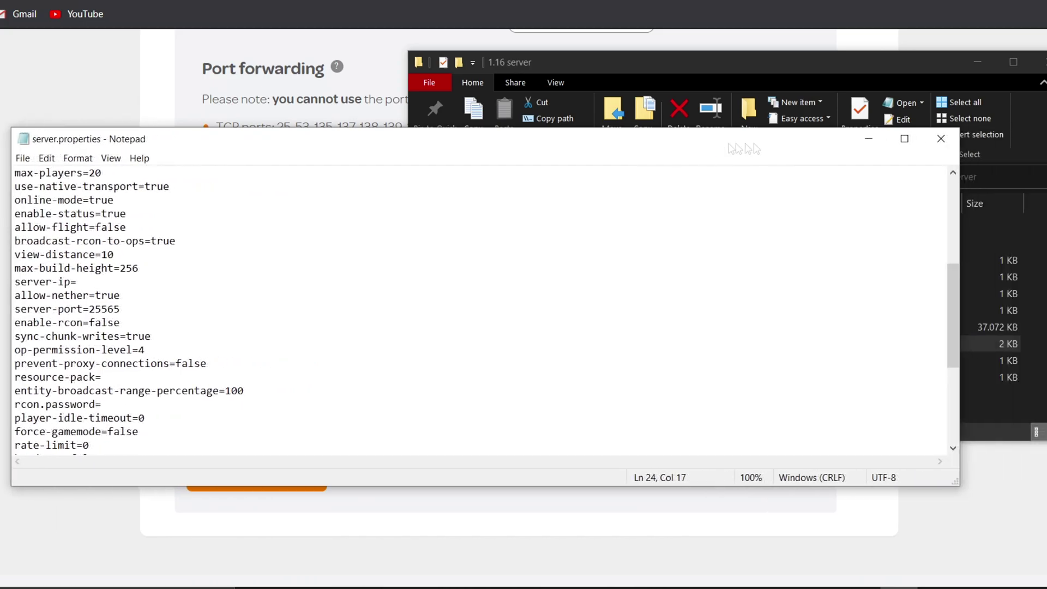
{"action": "left_click", "coordinate": [947, 137]}
Copy the second rule's external start port 25565 into its external end port and internal start port
{"action": "left_click", "coordinate": [400, 405]}
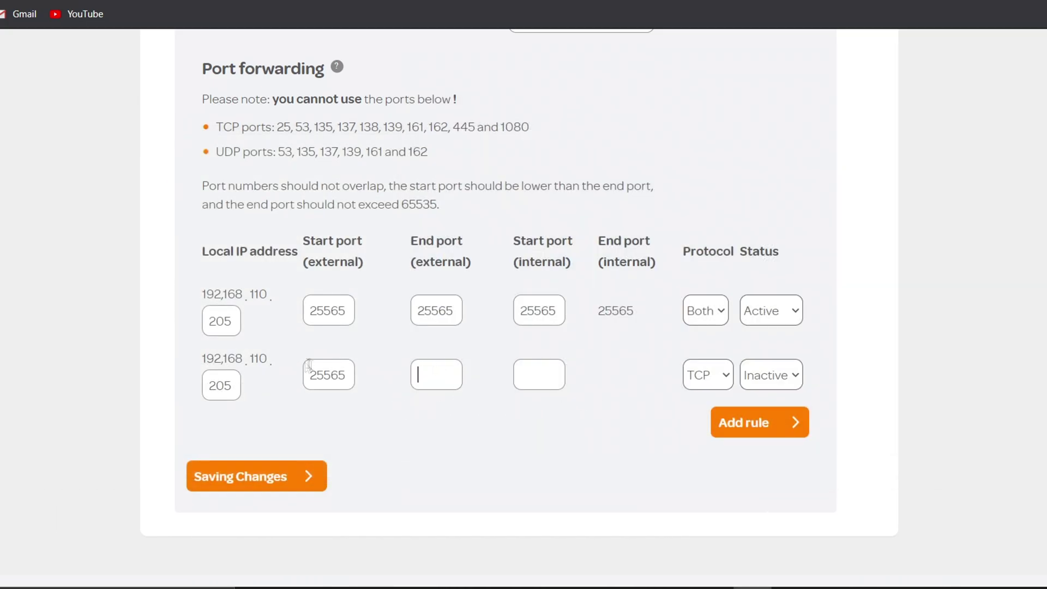
{"action": "double_click", "coordinate": [333, 375]}
{"action": "key", "text": "ctrl+c"}
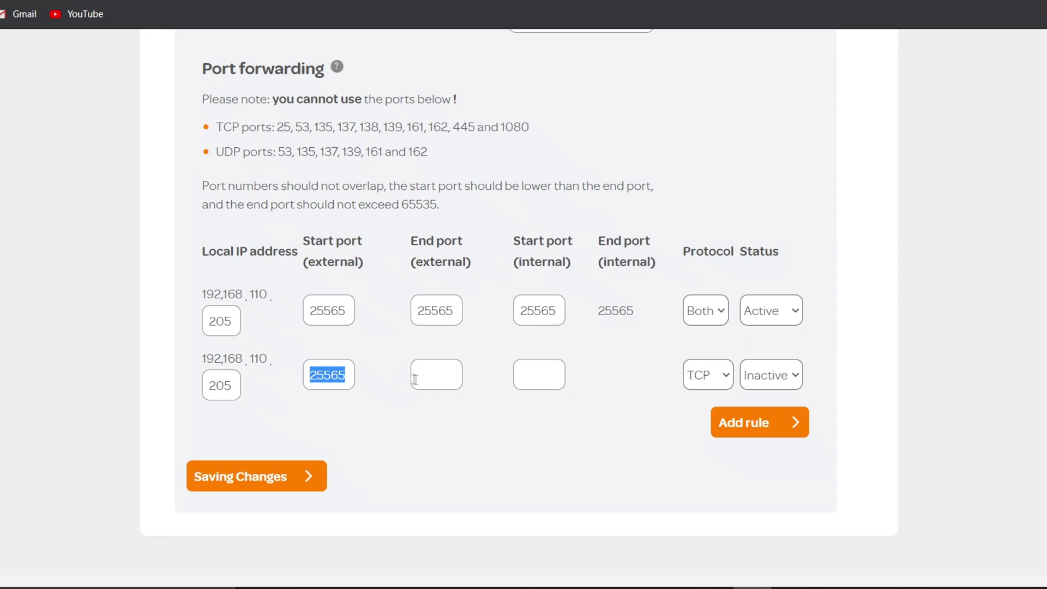
{"action": "left_click", "coordinate": [414, 375]}
{"action": "key", "text": "ctrl+v"}
{"action": "left_click", "coordinate": [541, 373]}
{"action": "key", "text": "ctrl+v"}
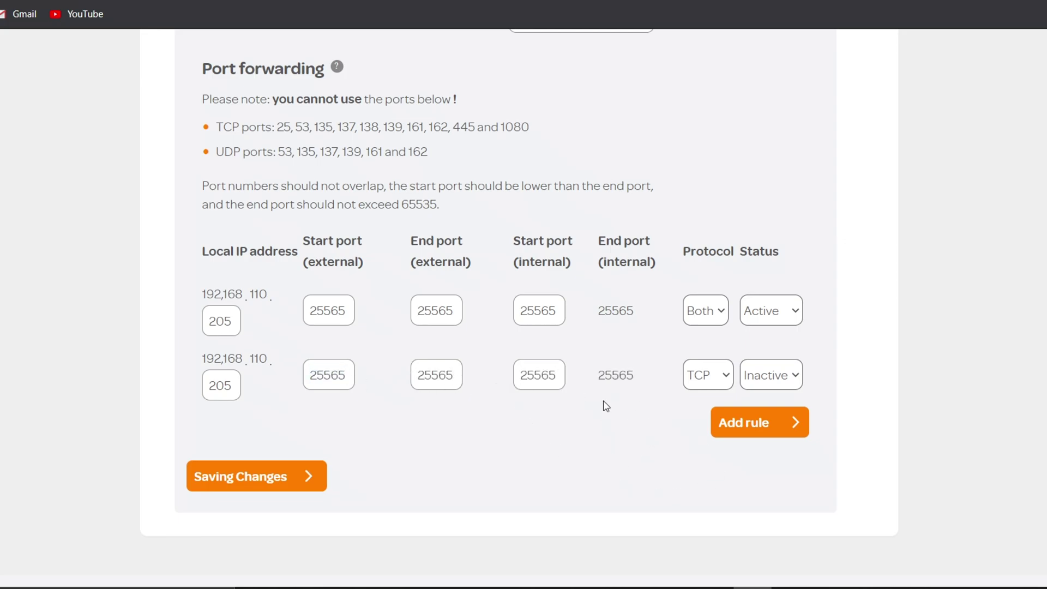
Set the second forwarding rule's protocol to Both and its status to Active
{"action": "double_click", "coordinate": [701, 252]}
{"action": "left_click", "coordinate": [723, 376]}
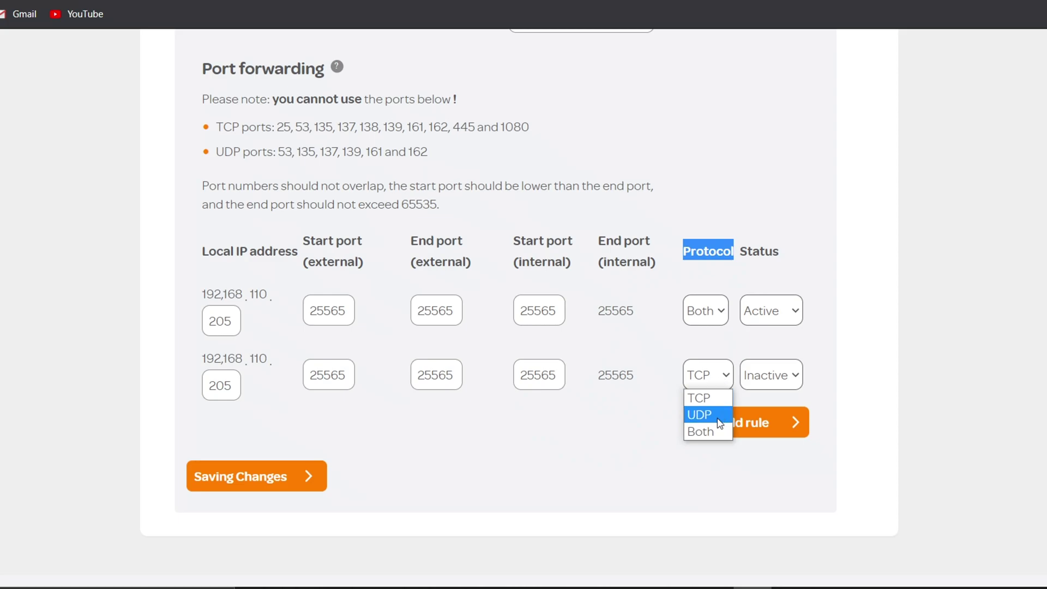
{"action": "left_click", "coordinate": [700, 431]}
{"action": "left_click_drag", "start_coordinate": [757, 243], "coordinate": [808, 256]}
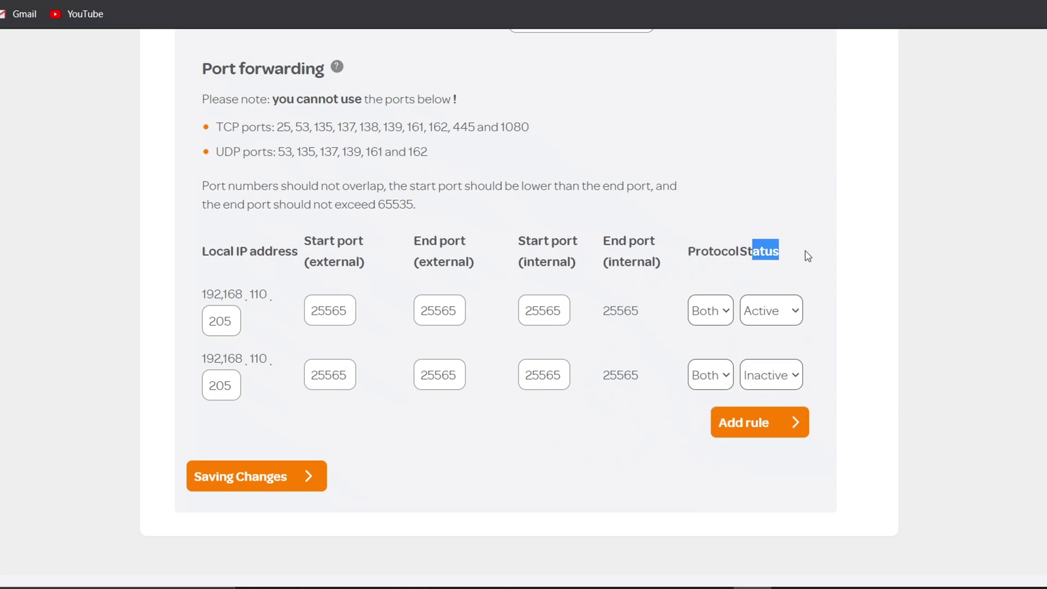
{"action": "left_click", "coordinate": [799, 375]}
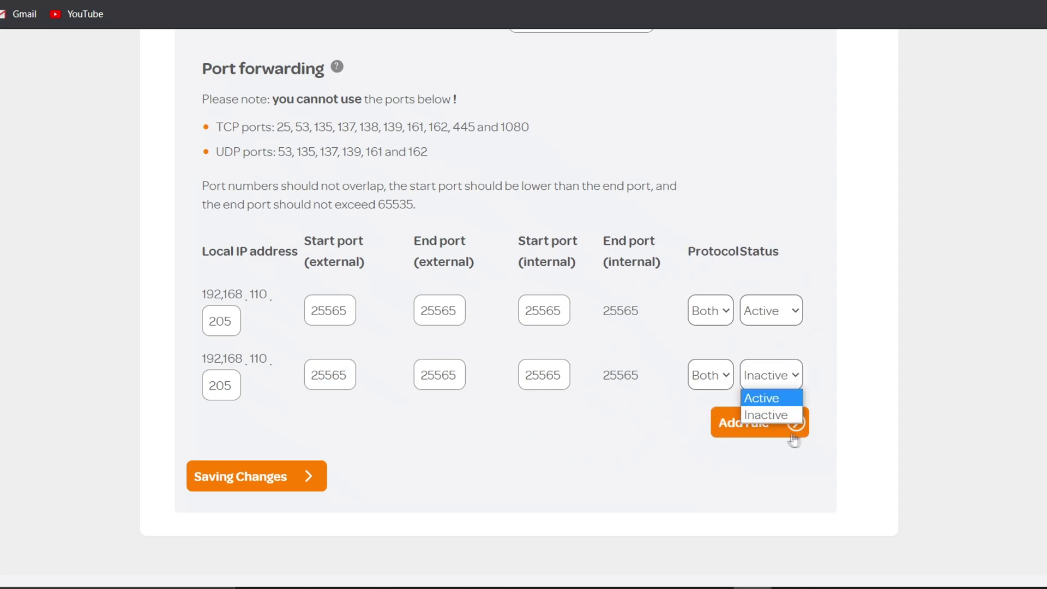
{"action": "left_click", "coordinate": [764, 398]}
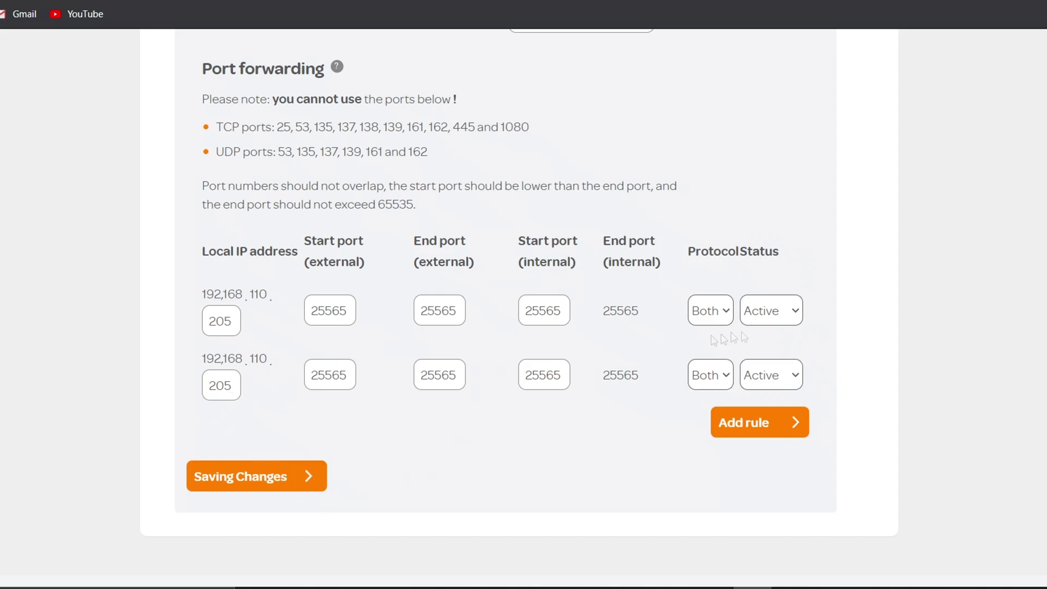
Clear the second forwarding rule's local IP ending and set its protocol to TCP
{"action": "double_click", "coordinate": [220, 382]}
{"action": "key", "text": "BackSpace"}
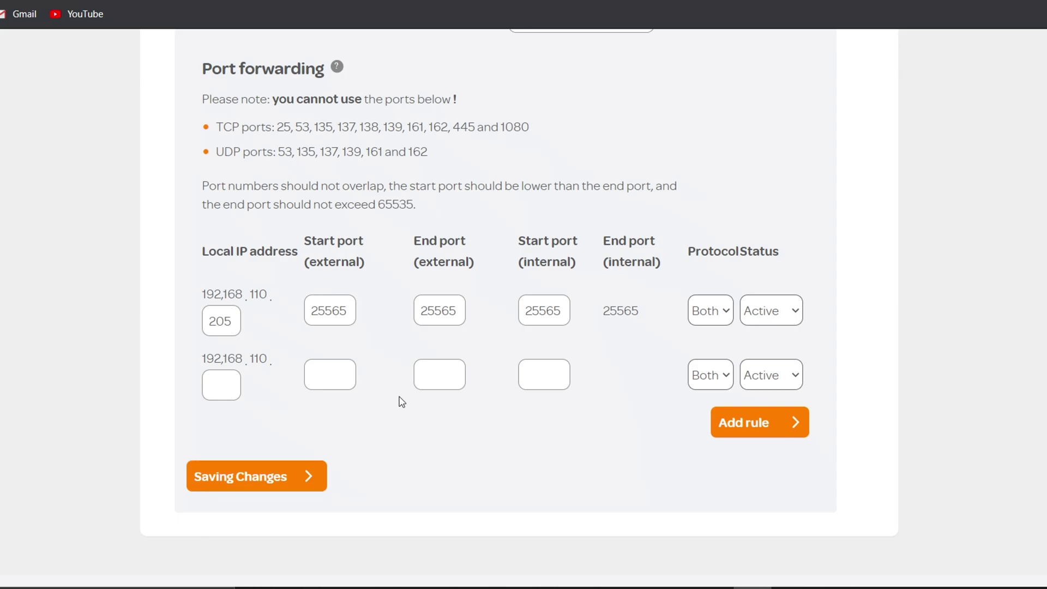
{"action": "left_click", "coordinate": [728, 382]}
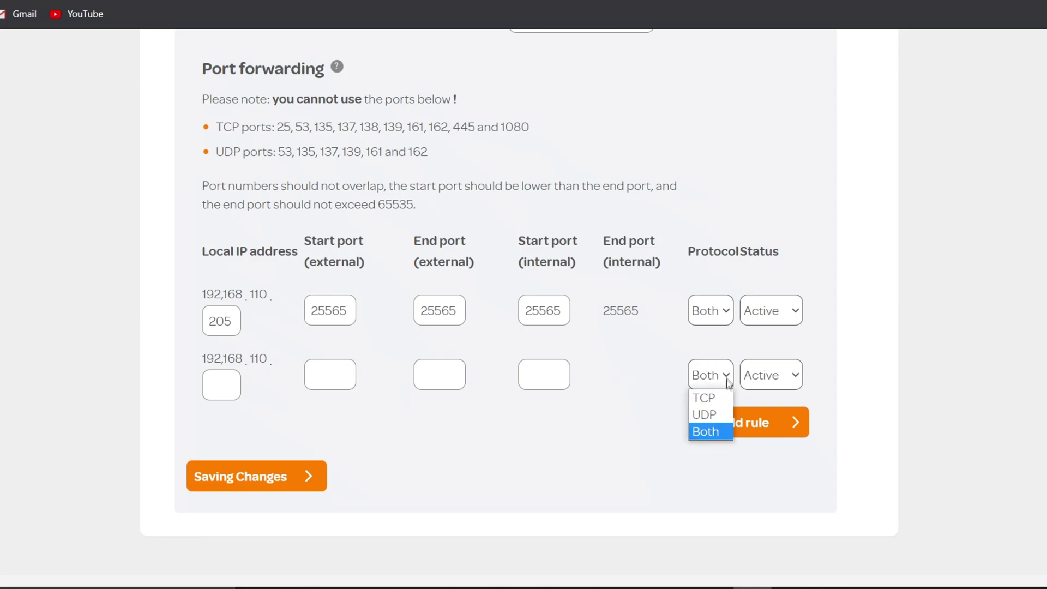
{"action": "left_click", "coordinate": [705, 398]}
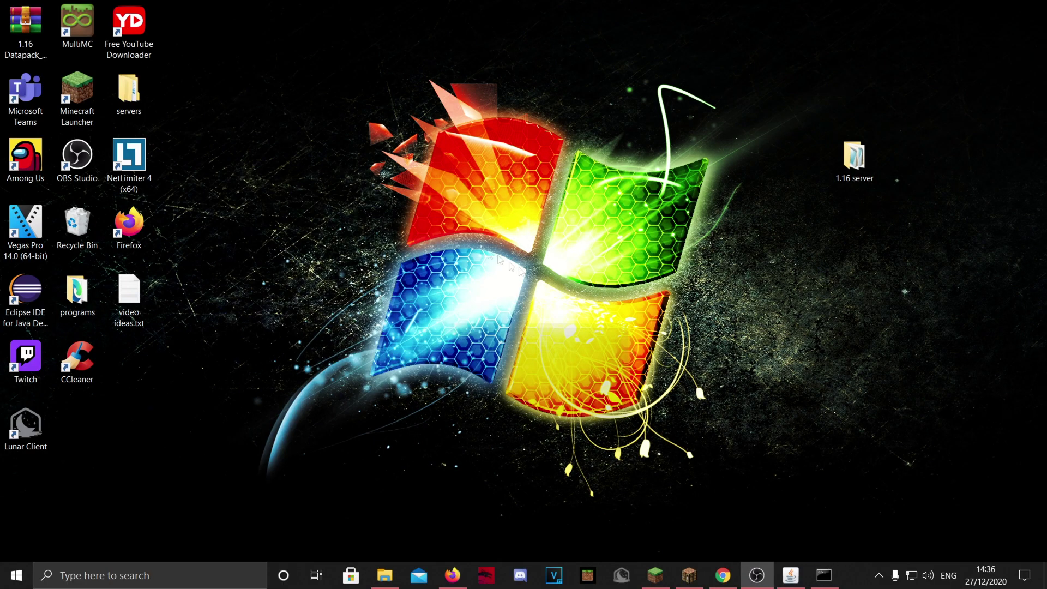
In Firefox, search for "whats my ip" and copy the public IPv4 address from whatismyipaddress.com
{"action": "left_click", "coordinate": [453, 576]}
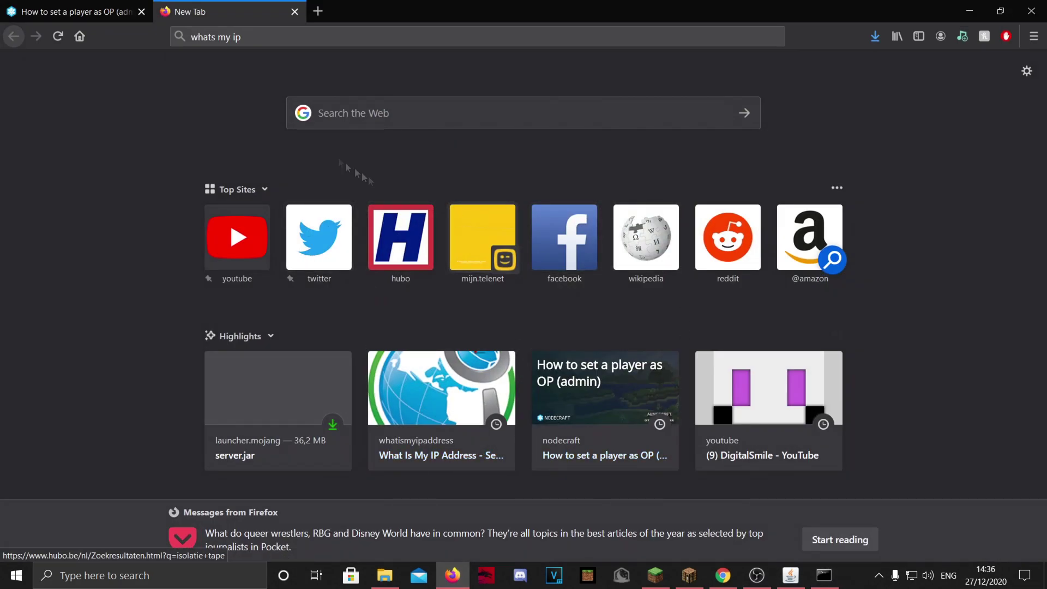
{"action": "left_click", "coordinate": [237, 37]}
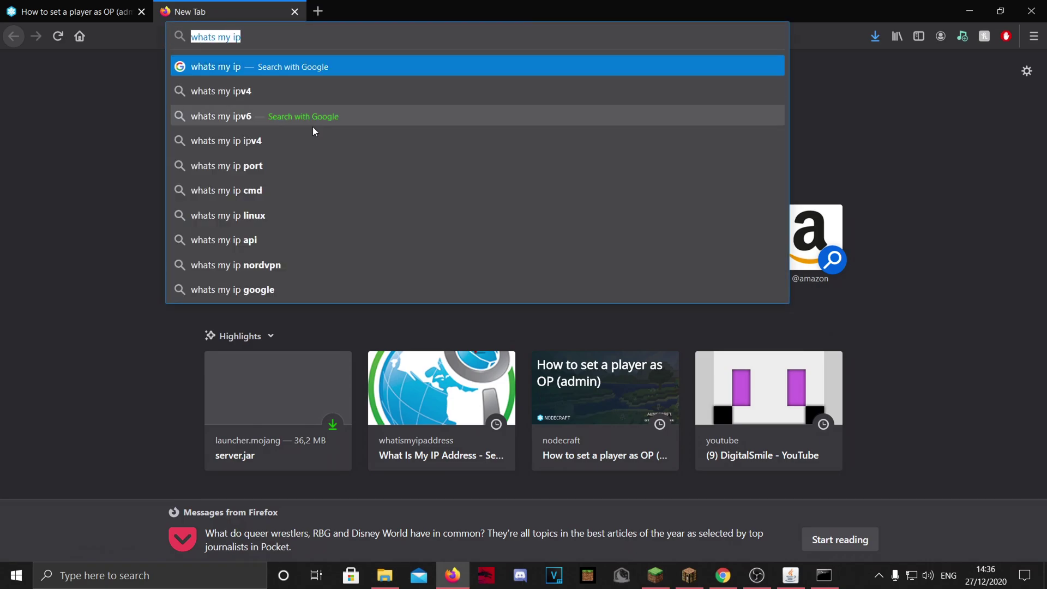
{"action": "key", "text": "Return"}
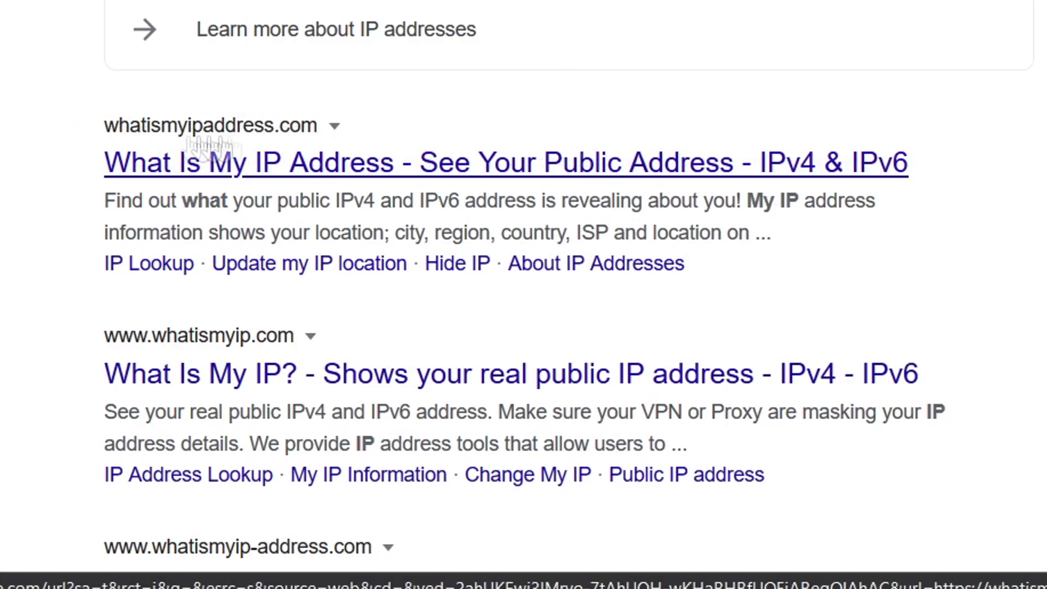
{"action": "left_click", "coordinate": [451, 189]}
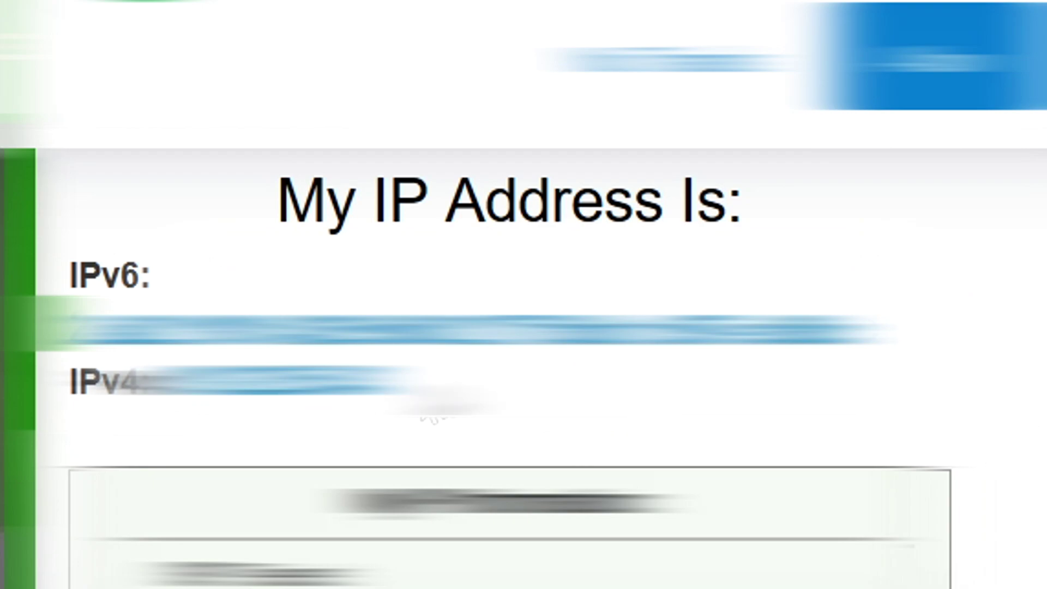
{"action": "double_click", "coordinate": [403, 404]}
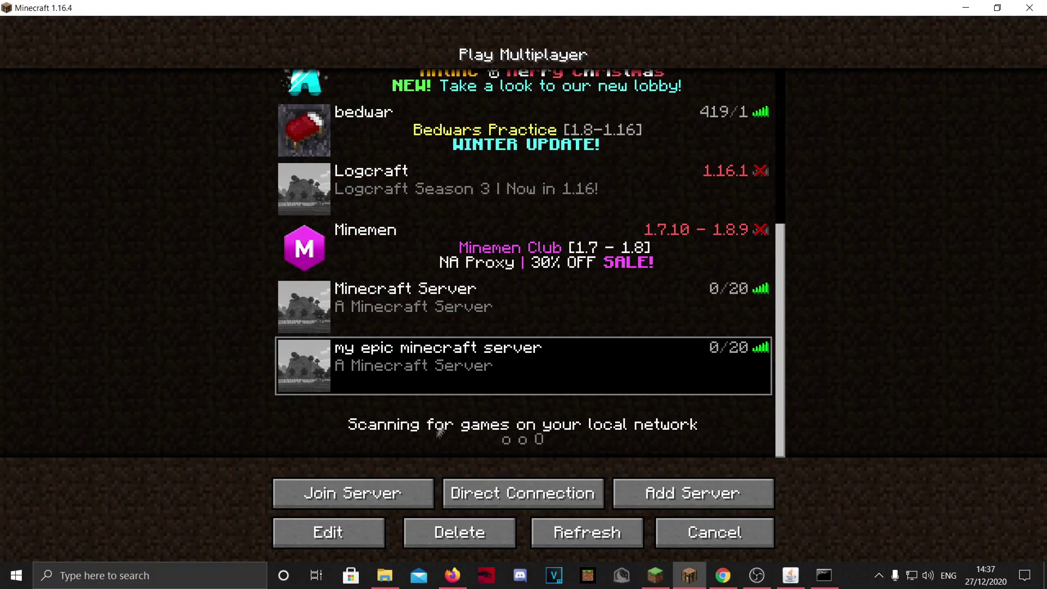
Change the server address of "my epic minecraft server" in Minecraft to the copied public IPv4 address followed by :25565, and save the entry
{"action": "left_click", "coordinate": [322, 532]}
{"action": "left_click", "coordinate": [513, 203]}
{"action": "key", "text": "BackSpace"}
{"action": "key", "text": "BackSpace"}
{"action": "key", "text": "BackSpace"}
{"action": "key", "text": "BackSpace"}
{"action": "key", "text": "BackSpace"}
{"action": "key", "text": "BackSpace"}
{"action": "key", "text": "BackSpace"}
{"action": "key", "text": "BackSpace"}
{"action": "key", "text": "BackSpace"}
{"action": "key", "text": "BackSpace"}
{"action": "key", "text": "BackSpace"}
{"action": "key", "text": "BackSpace"}
{"action": "key", "text": "BackSpace"}
{"action": "key", "text": "BackSpace"}
{"action": "key", "text": "BackSpace"}
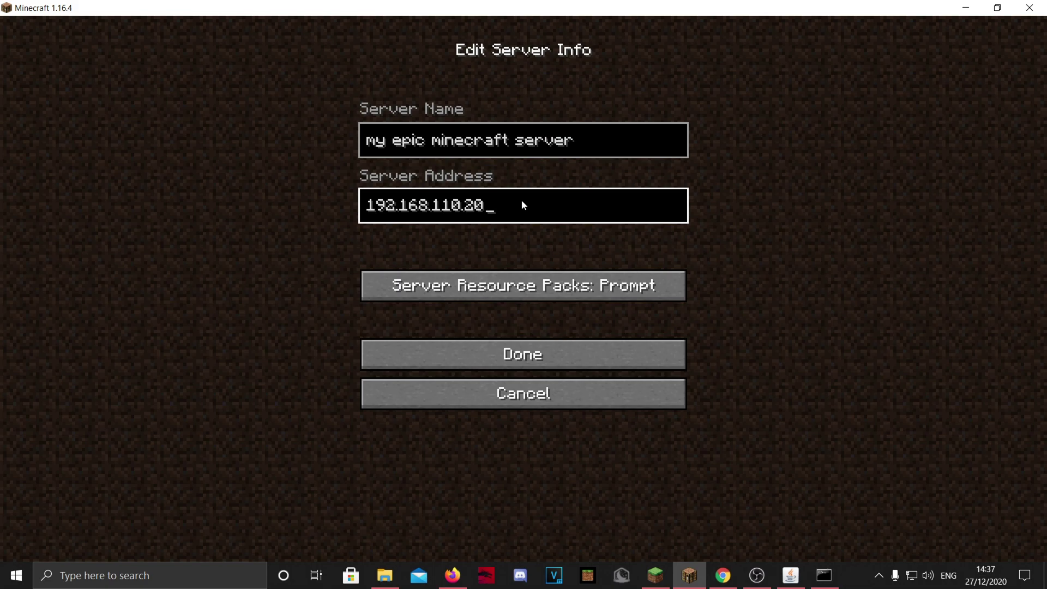
{"action": "key", "text": "ctrl+v"}
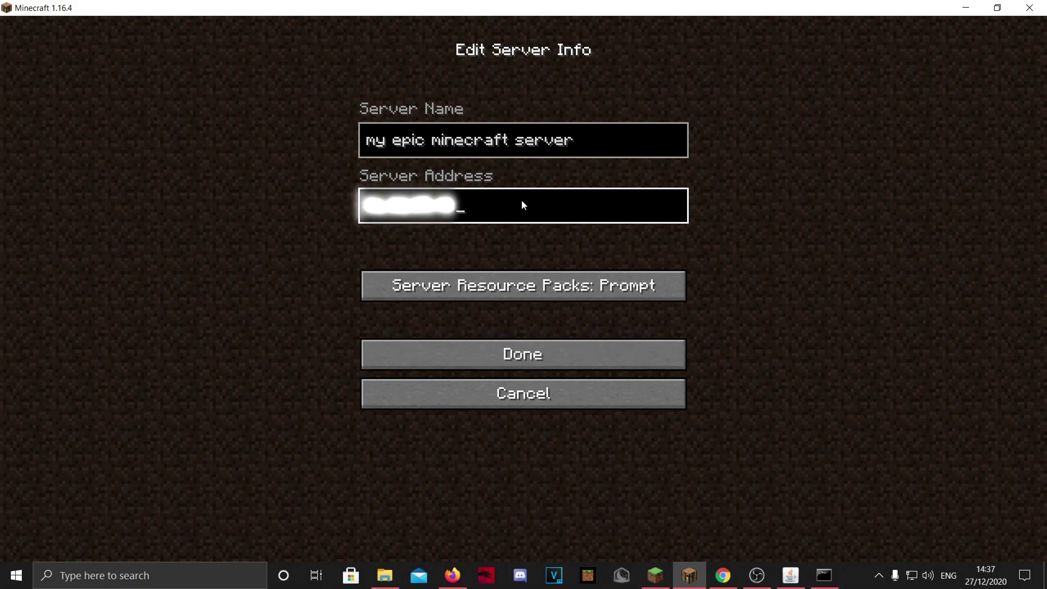
{"action": "type", "text": ":25565"}
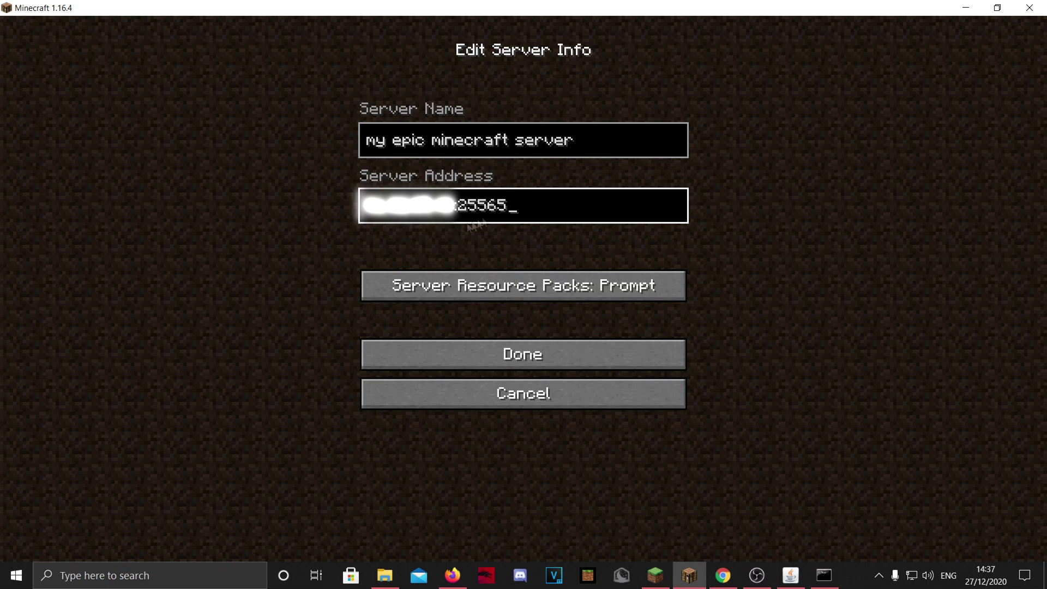
{"action": "left_click", "coordinate": [557, 354]}
Refresh the multiplayer server list, join "my epic minecraft server", and cycle through the player camera perspectives
{"action": "left_click", "coordinate": [603, 527]}
{"action": "scroll", "coordinate": [306, 365], "scroll_direction": "down", "scroll_amount": 9}
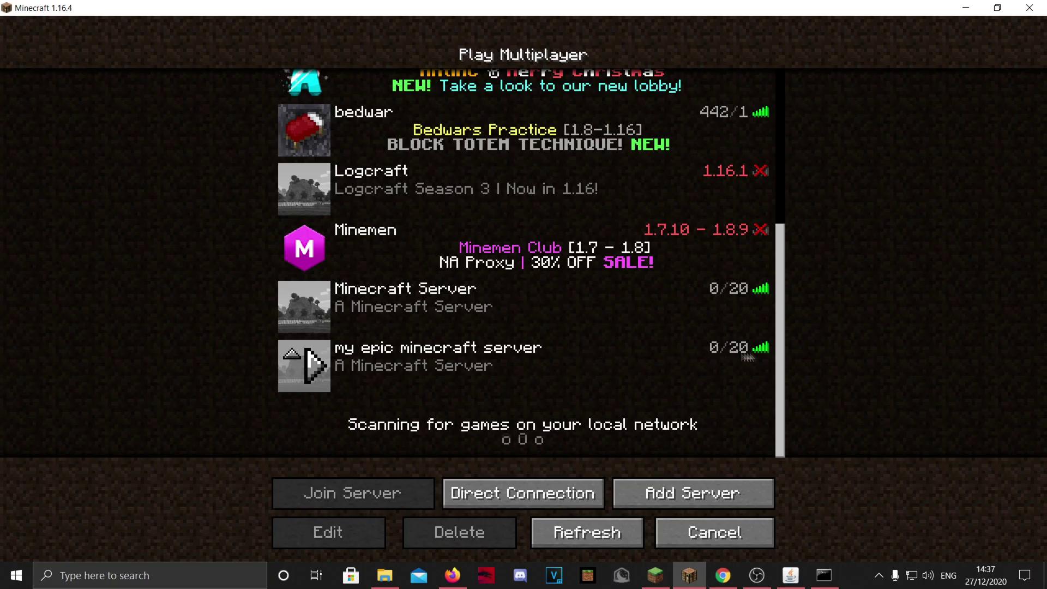
{"action": "double_click", "coordinate": [466, 362]}
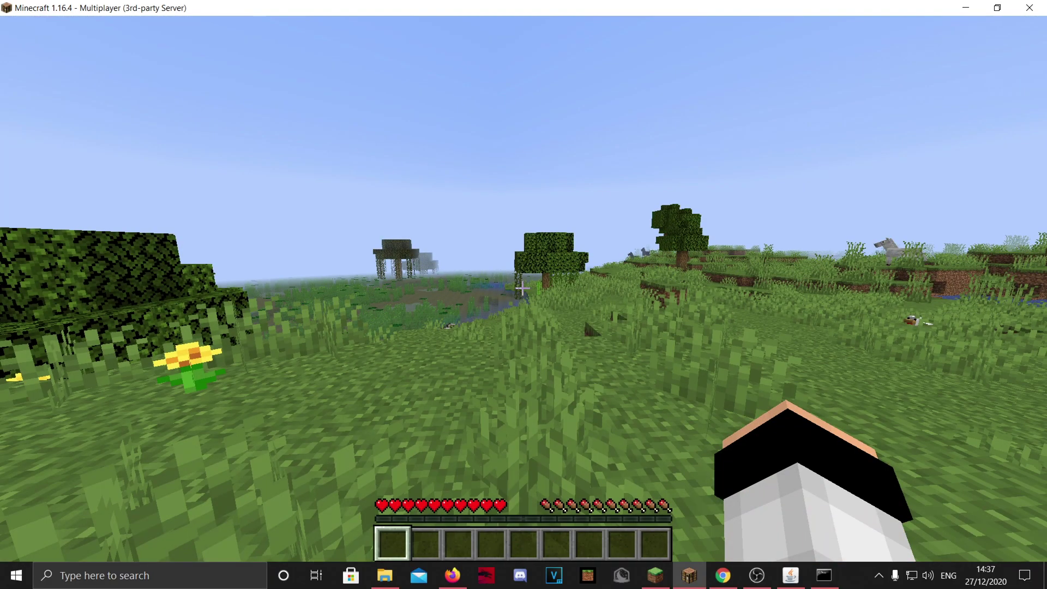
{"action": "key", "text": "F5"}
{"action": "key", "text": "F5"}
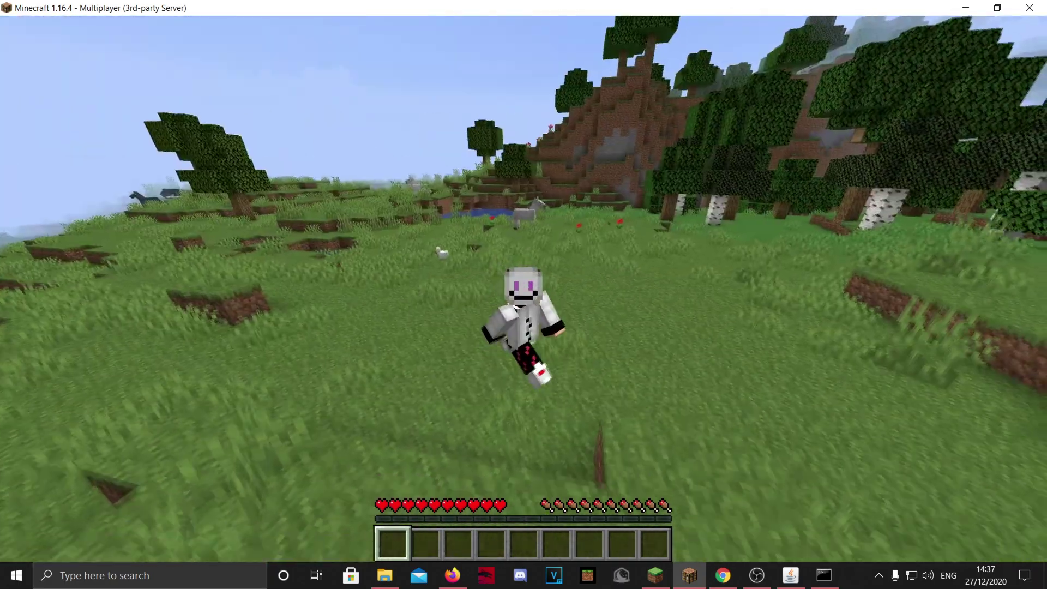
{"action": "key", "text": "F5"}
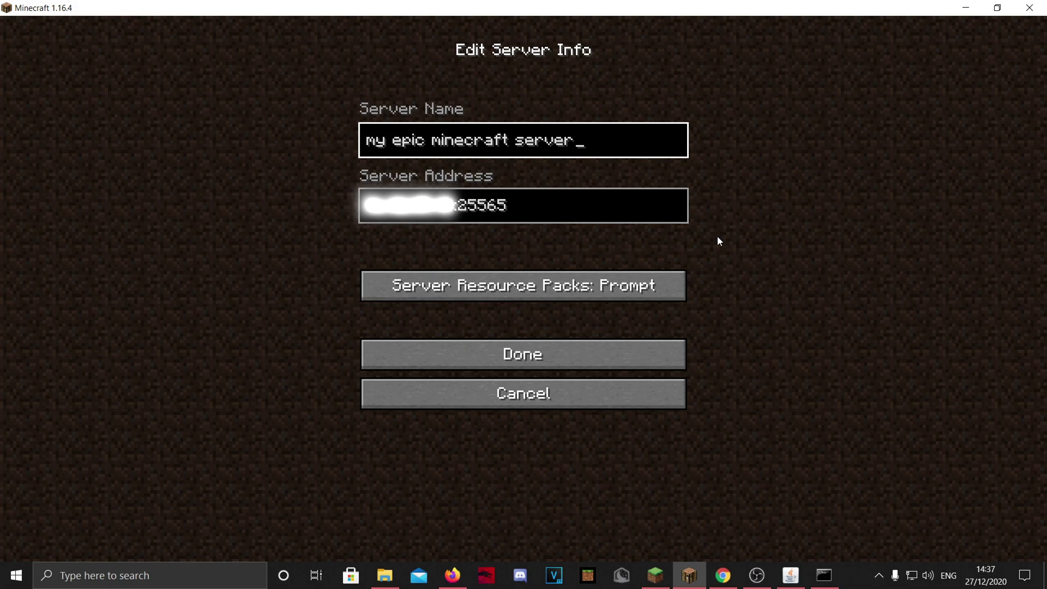
Open the "1.16 server" folder from the desktop and look at the contents of its world folder
{"action": "left_click", "coordinate": [825, 576]}
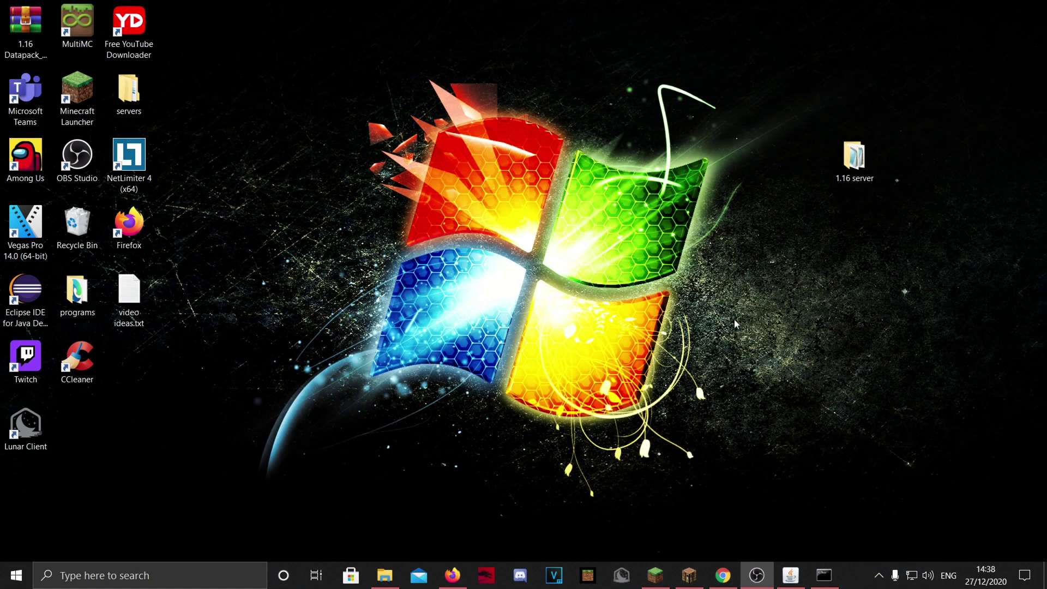
{"action": "double_click", "coordinate": [855, 158]}
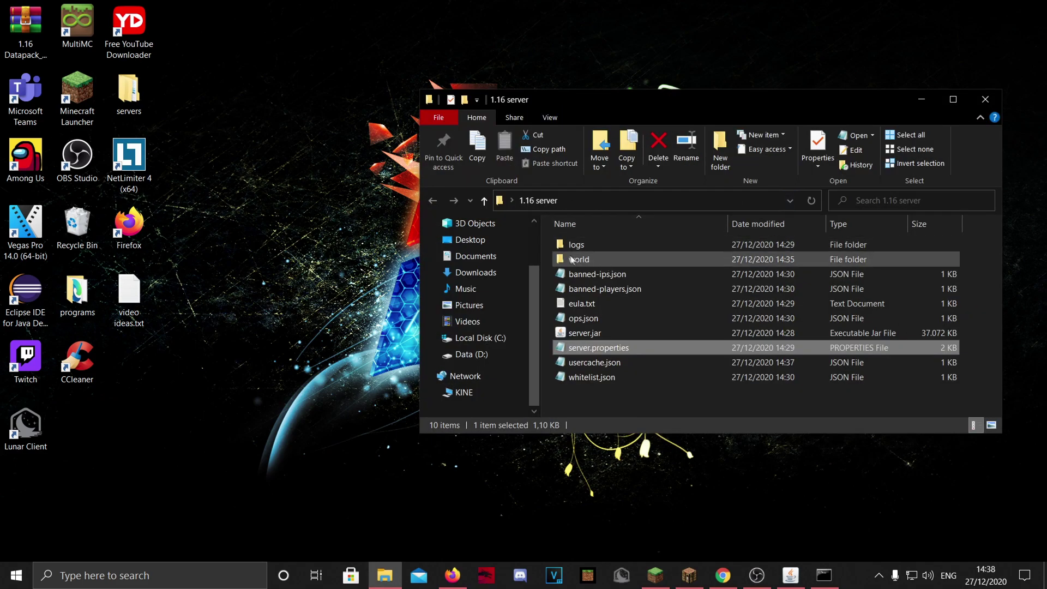
{"action": "left_click", "coordinate": [571, 260]}
{"action": "double_click", "coordinate": [592, 264]}
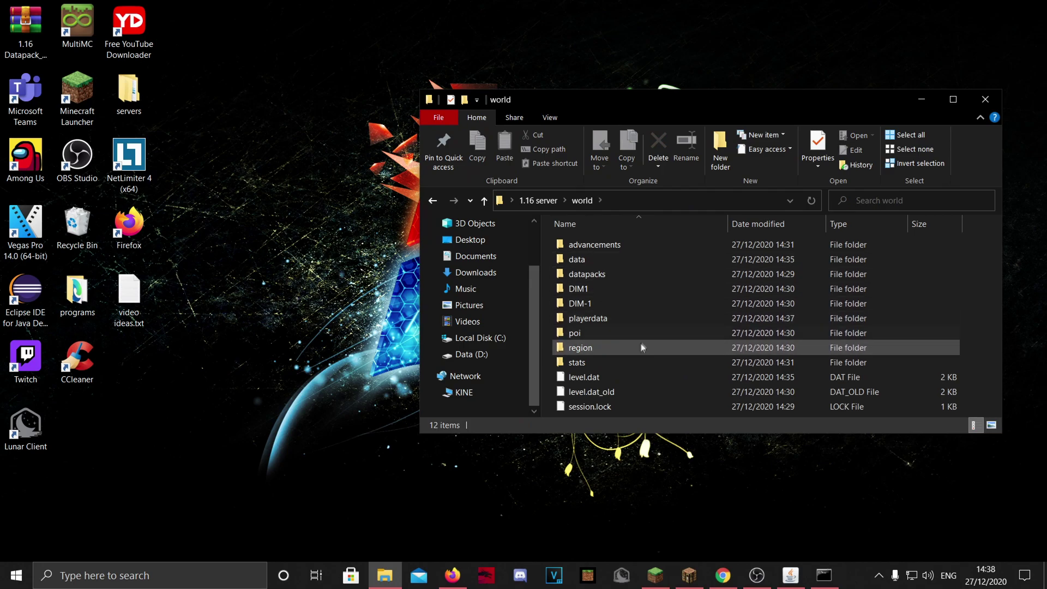
{"action": "key", "text": "alt+Left"}
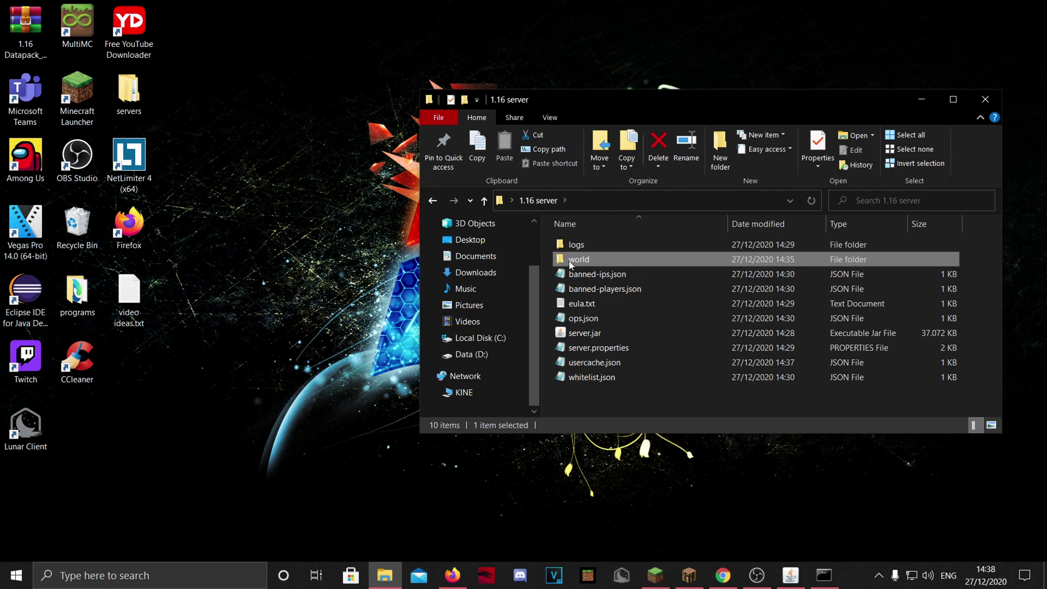
Look inside the world's datapacks folder and return to the "1.16 server" folder
{"action": "left_click", "coordinate": [578, 415]}
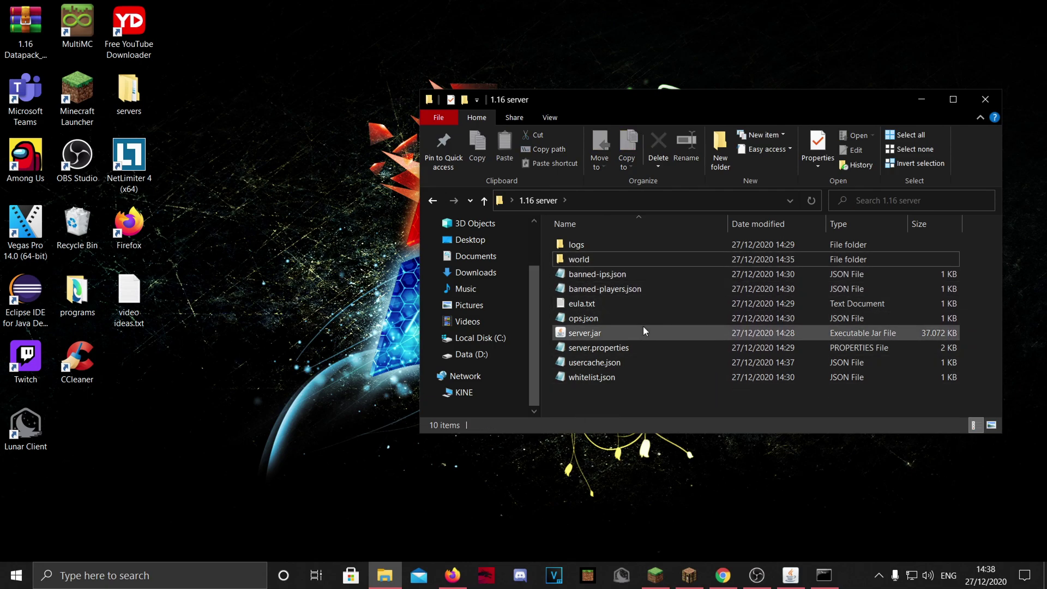
{"action": "double_click", "coordinate": [616, 261]}
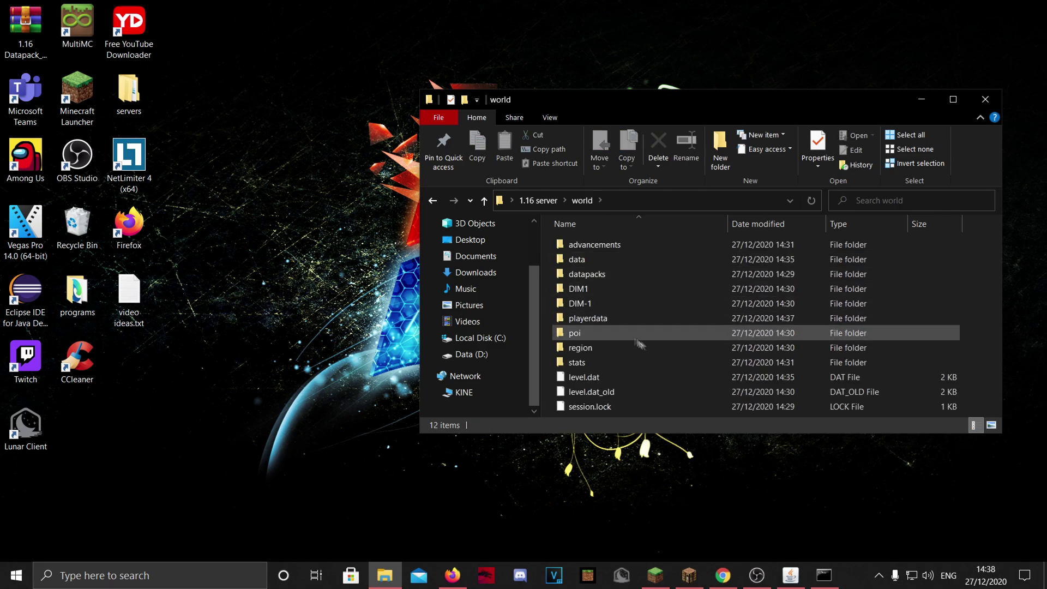
{"action": "double_click", "coordinate": [589, 274]}
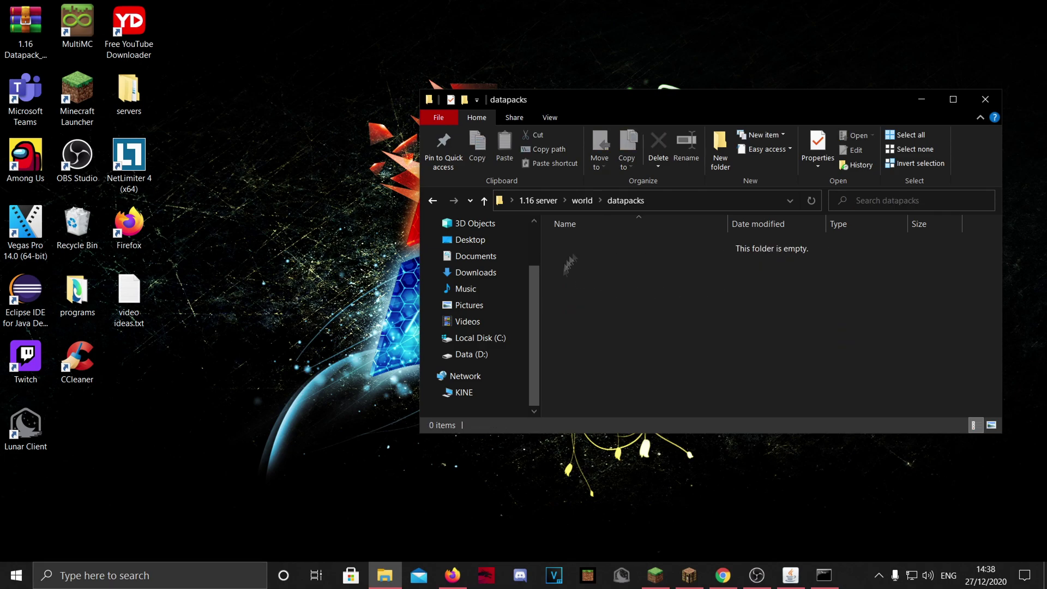
{"action": "left_click_drag", "start_coordinate": [697, 282], "coordinate": [668, 309]}
{"action": "key", "text": "BackSpace"}
{"action": "key", "text": "BackSpace"}
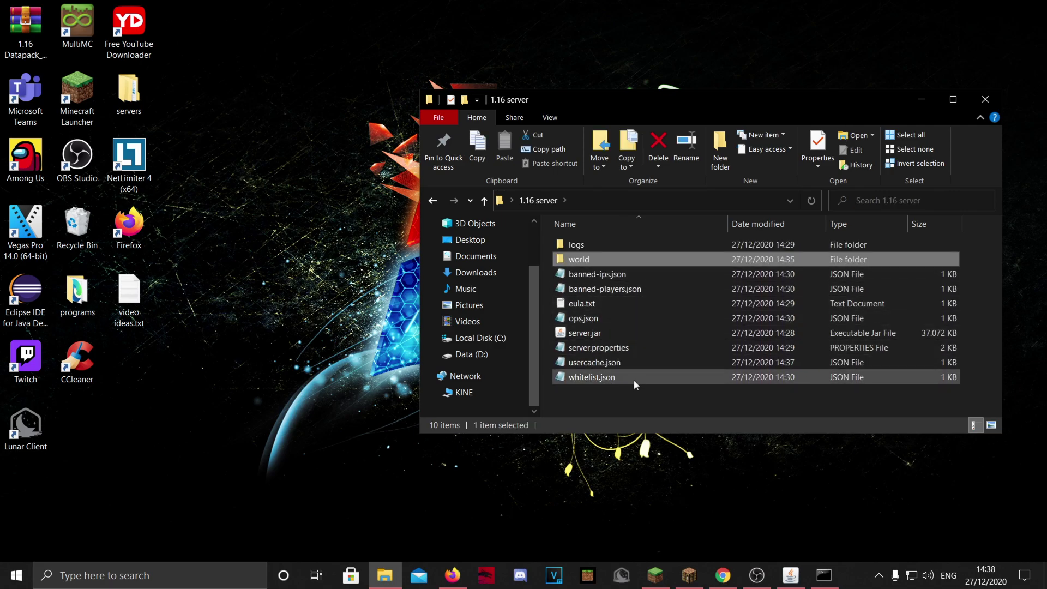
{"action": "double_click", "coordinate": [599, 347]}
{"action": "double_click", "coordinate": [245, 168]}
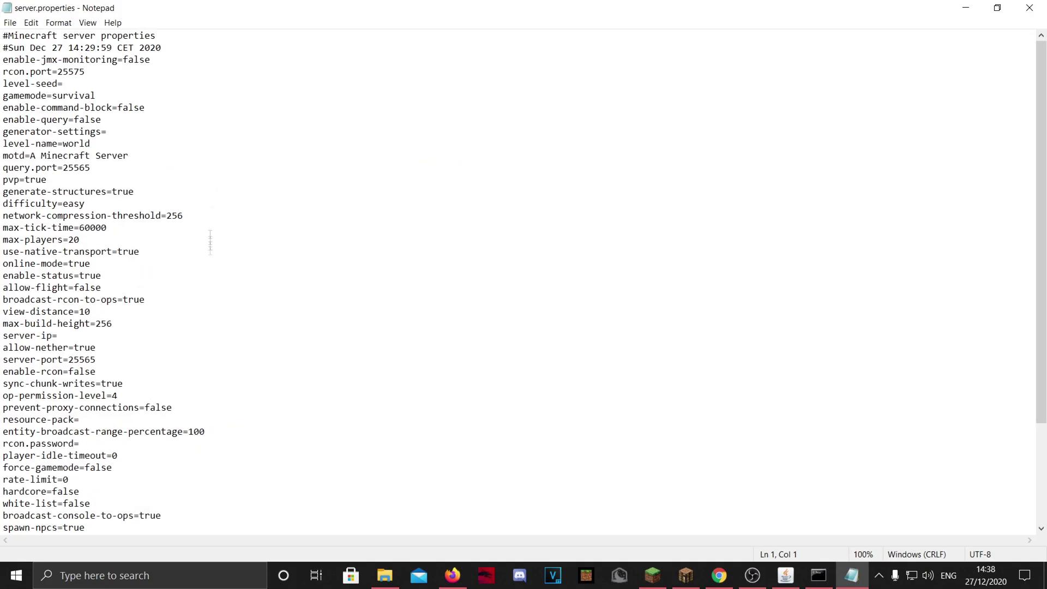
{"action": "left_click_drag", "start_coordinate": [97, 96], "coordinate": [53, 96]}
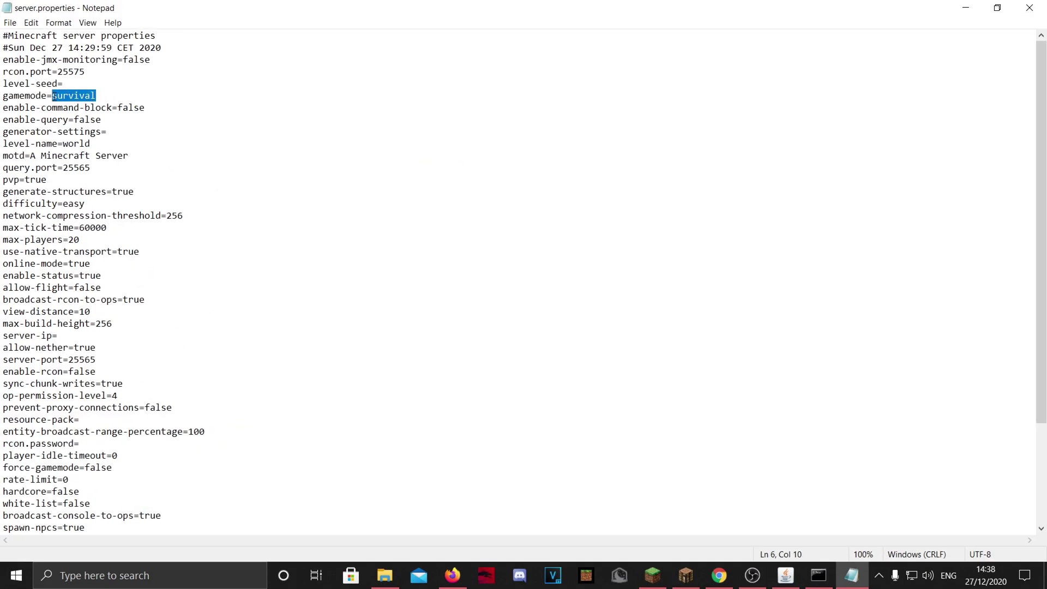
{"action": "triple_click", "coordinate": [57, 97]}
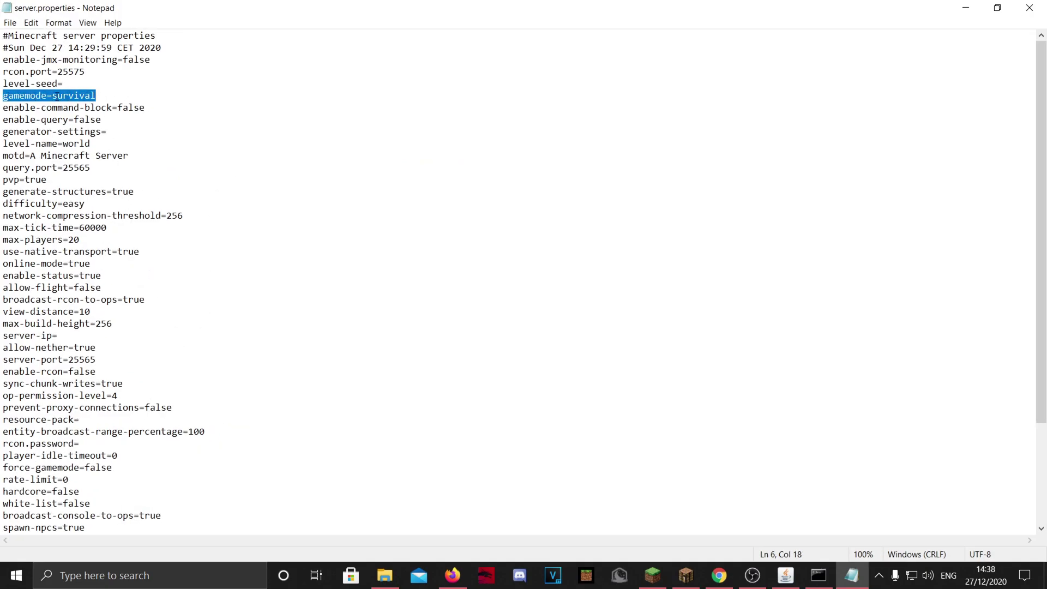
{"action": "left_click", "coordinate": [87, 95]}
{"action": "left_click_drag", "start_coordinate": [129, 156], "coordinate": [31, 155]}
{"action": "left_click", "coordinate": [686, 576]}
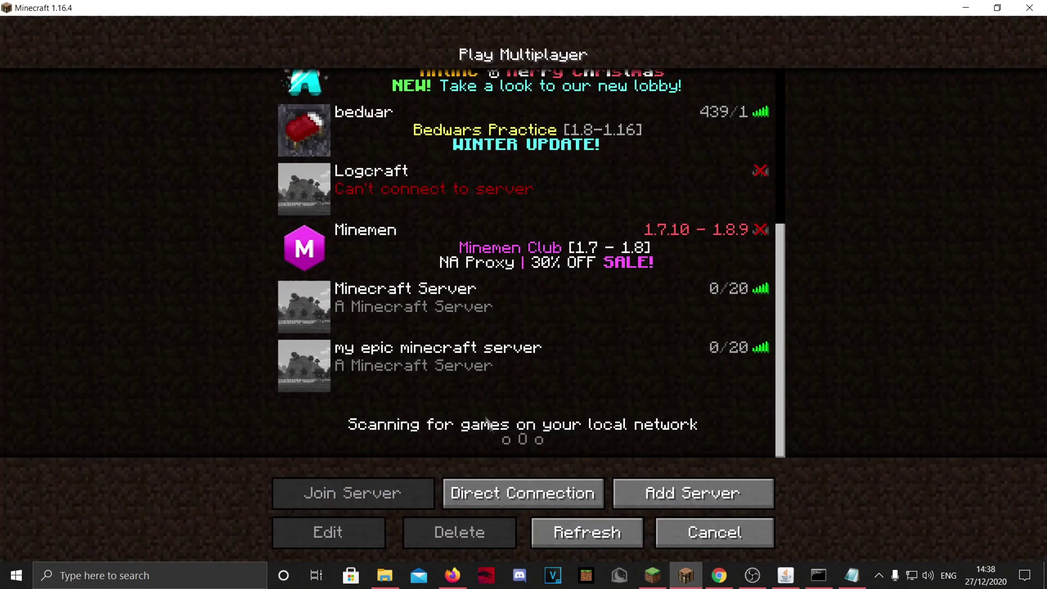
Return to server.properties in Notepad, set the motd to "hi", and save the file
{"action": "left_click", "coordinate": [852, 576]}
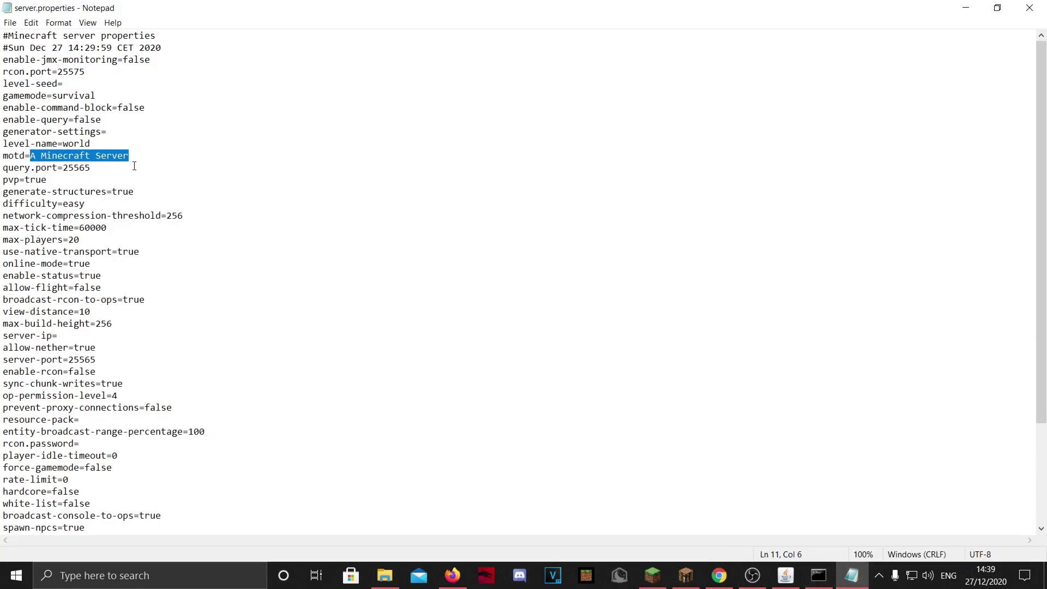
{"action": "type", "text": "hi"}
{"action": "key", "text": "ctrl+s"}
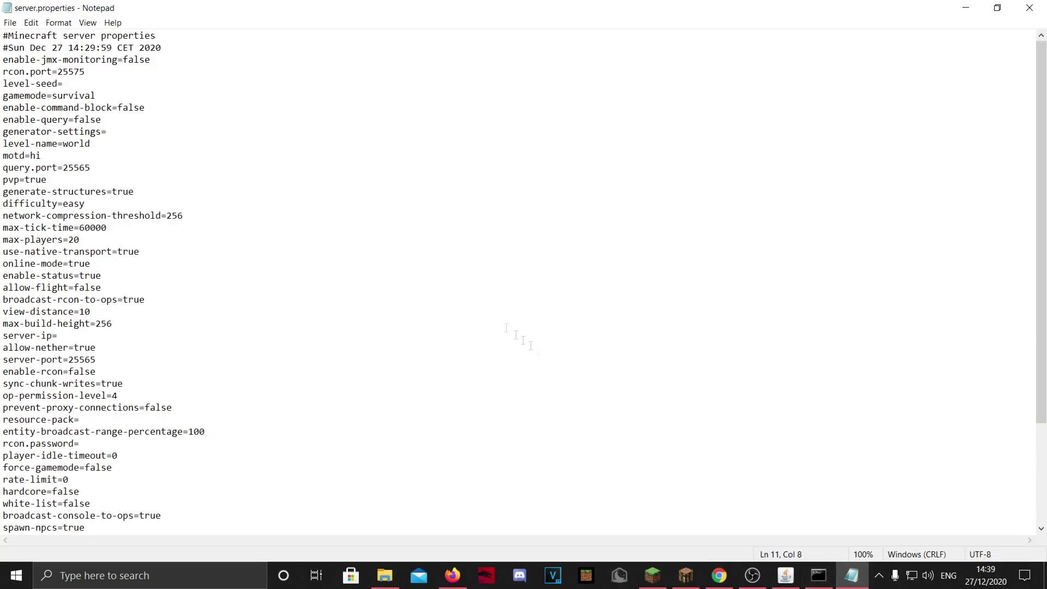
Switch to Minecraft, refresh the multiplayer server list, check the motd of "my epic minecraft server", and return to Notepad
{"action": "left_click", "coordinate": [686, 576]}
{"action": "left_click", "coordinate": [587, 533]}
{"action": "scroll", "coordinate": [480, 419], "scroll_direction": "down", "scroll_amount": 5}
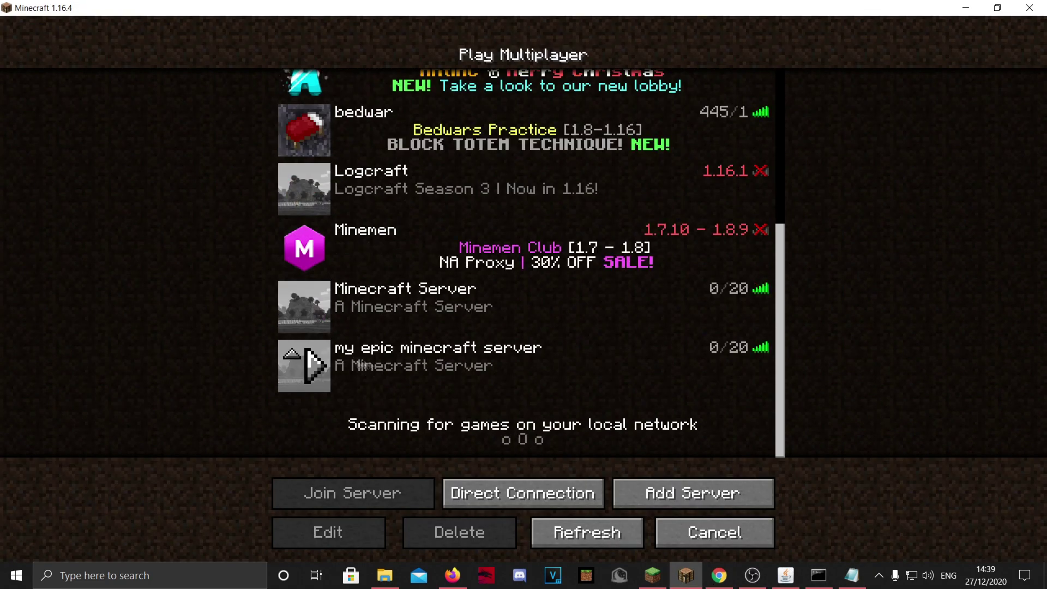
{"action": "left_click", "coordinate": [966, 8]}
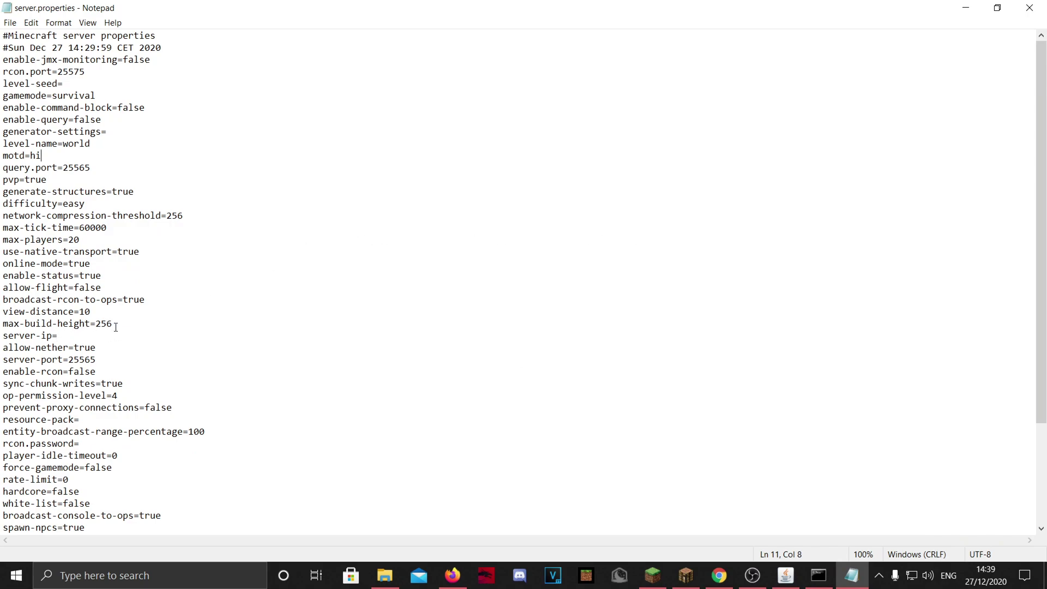
Try max-build-height at 2 in server.properties, undo the change, and look over the remaining settings
{"action": "left_click_drag", "start_coordinate": [115, 324], "coordinate": [95, 324]}
{"action": "type", "text": "2"}
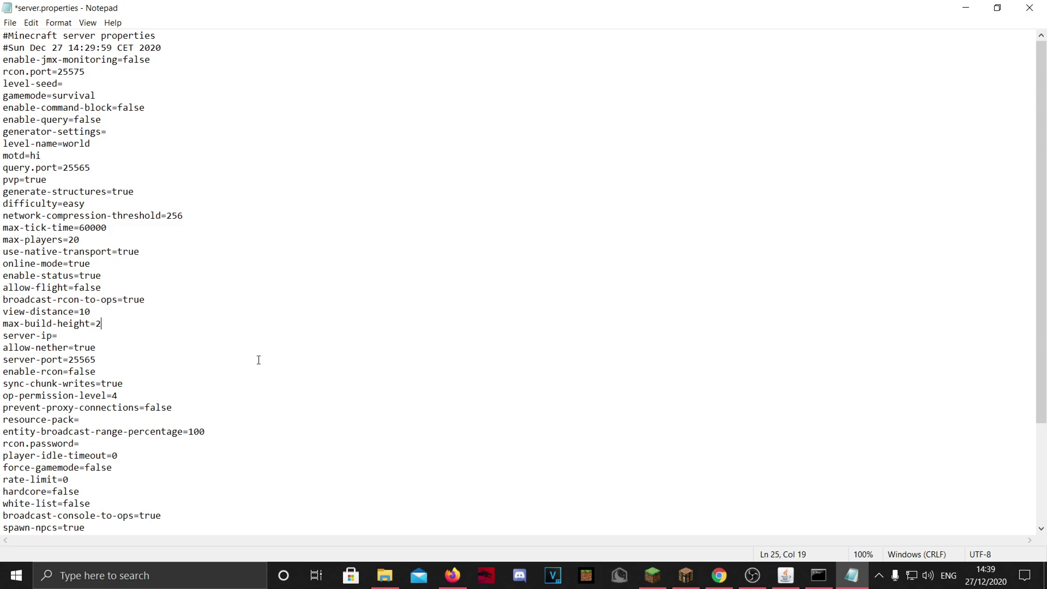
{"action": "key", "text": "ctrl+z"}
{"action": "left_click", "coordinate": [193, 331]}
{"action": "scroll", "coordinate": [194, 331], "scroll_direction": "down", "scroll_amount": 4}
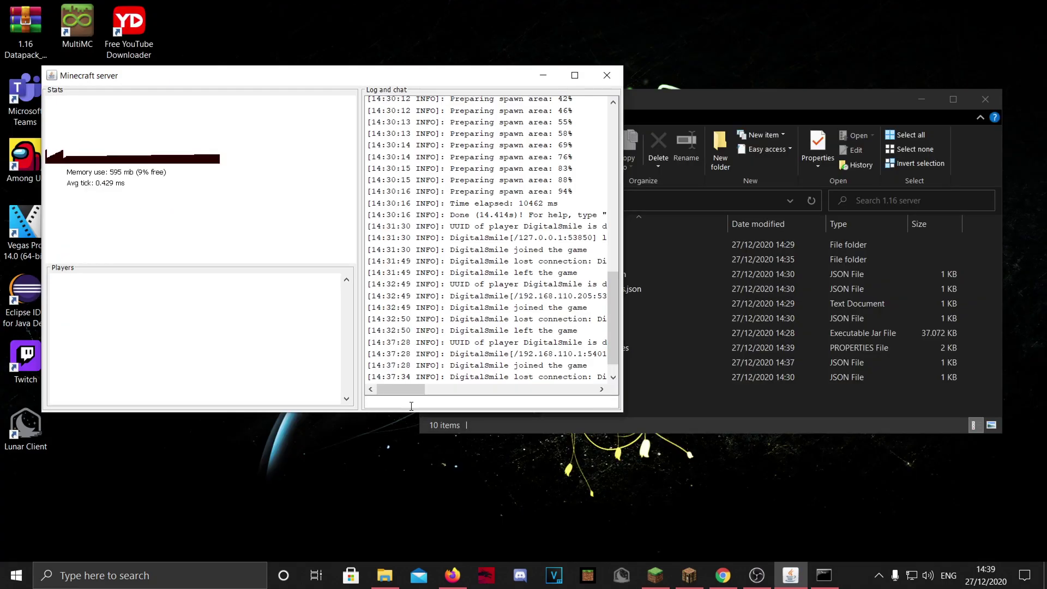
Make the player a server operator with the op command in the Minecraft server console
{"action": "type", "text": "op digitalsmile"}
{"action": "key", "text": "Return"}
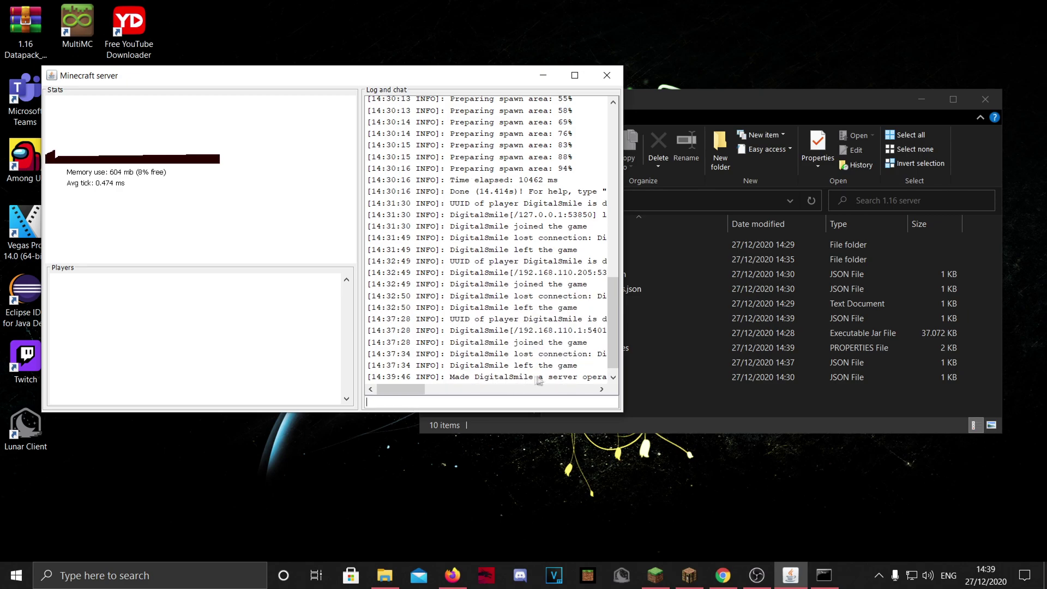
{"action": "key", "text": "alt+Tab"}
{"action": "key", "text": "alt+Tab"}
Try "/op" with a leading slash in the server console, and summon a creeper without the slash
{"action": "type", "text": "/op"}
{"action": "key", "text": "Return"}
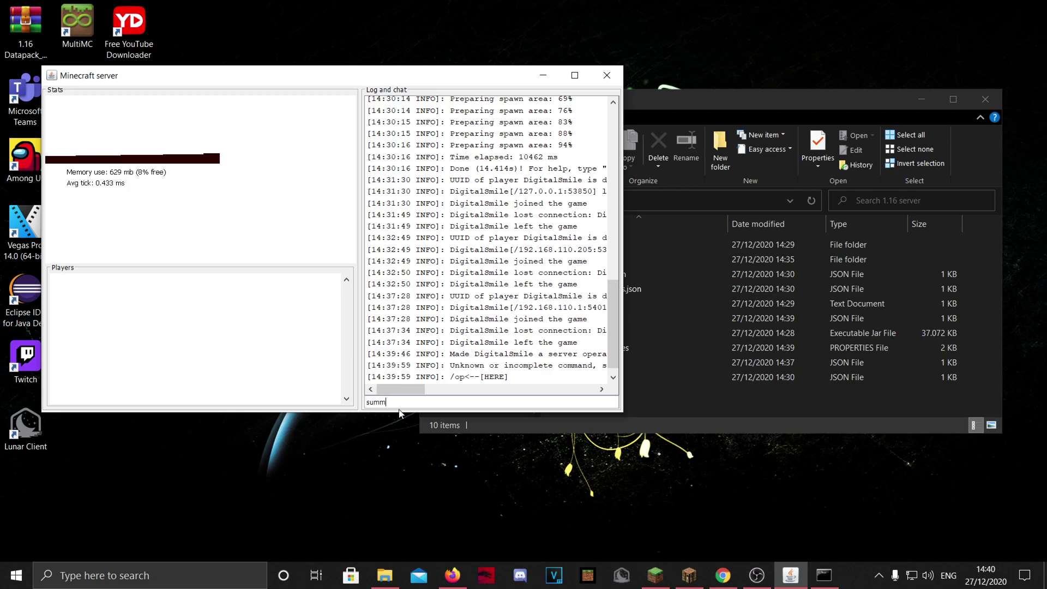
{"action": "type", "text": "summon cr"}
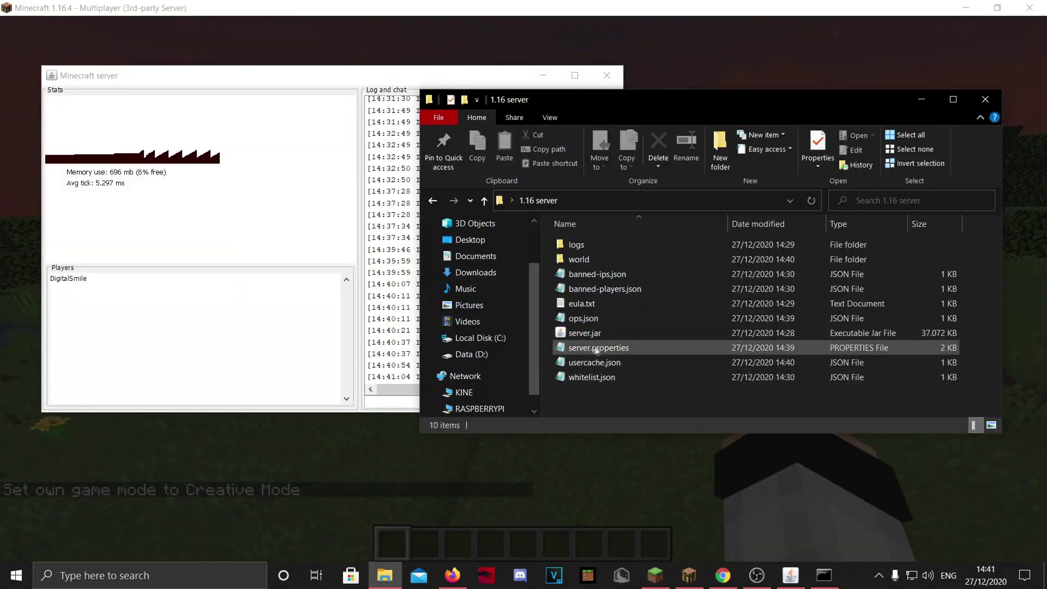
Open ops.json from the "1.16 server" folder in Notepad and look at the operator entry
{"action": "left_click", "coordinate": [389, 388]}
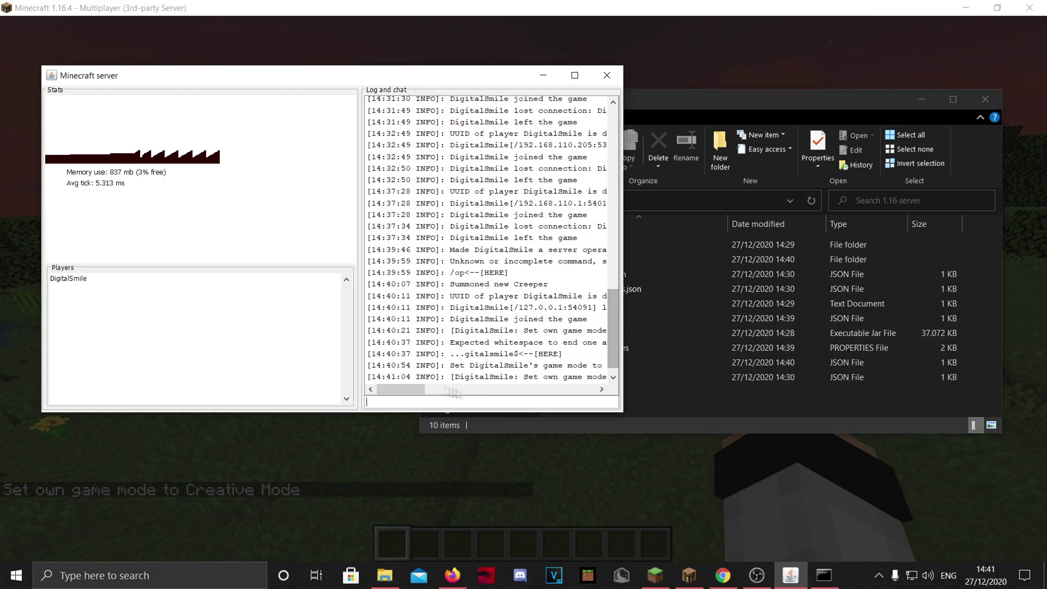
{"action": "left_click", "coordinate": [556, 283]}
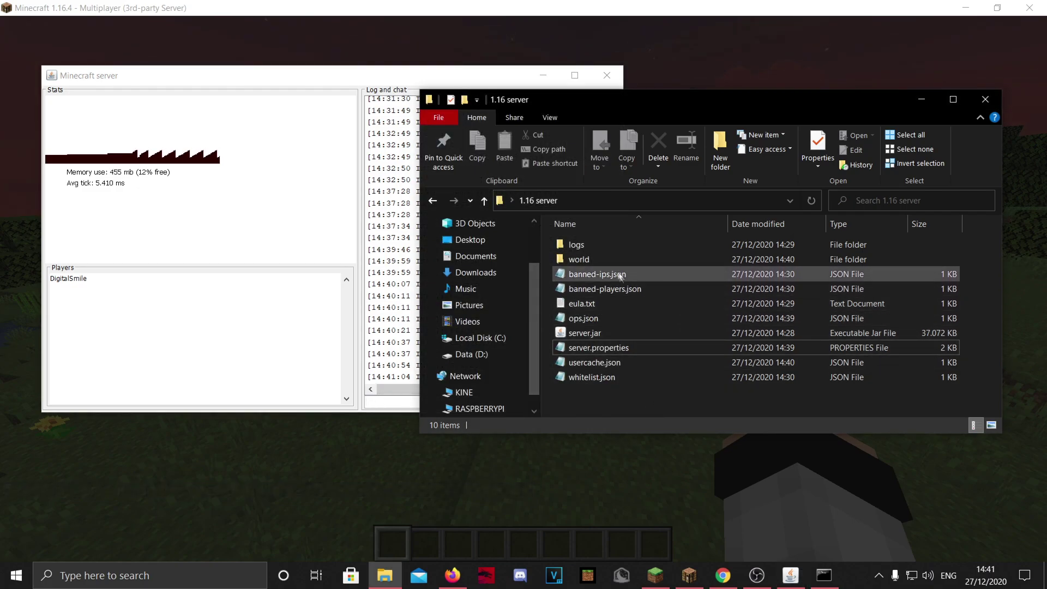
{"action": "double_click", "coordinate": [582, 319]}
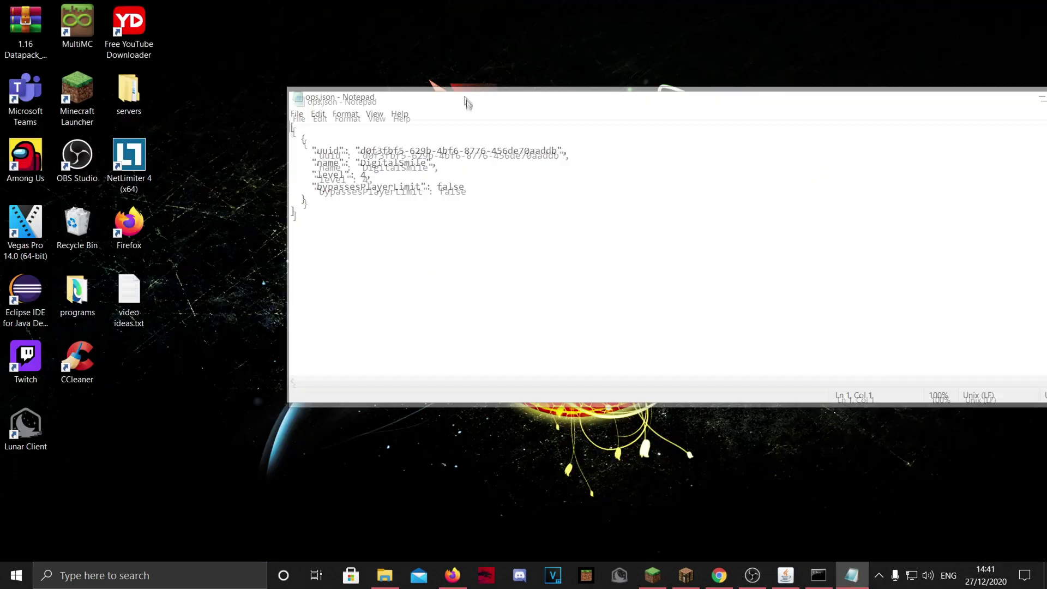
{"action": "left_click_drag", "start_coordinate": [369, 119], "coordinate": [340, 119]}
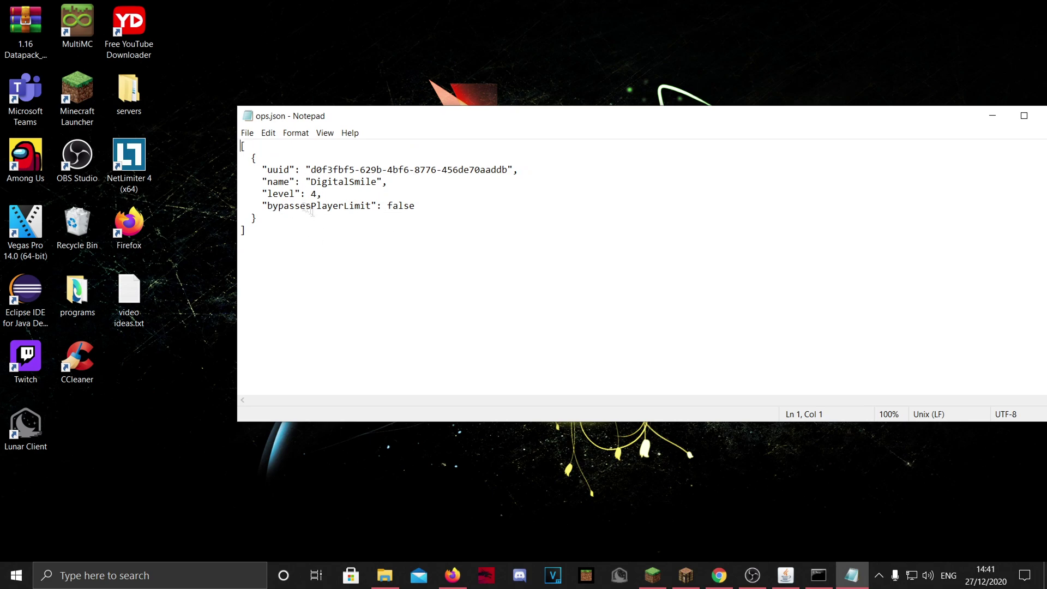
Set bypassesPlayerLimit to true in the operator entry of ops.json and save the file
{"action": "double_click", "coordinate": [401, 206]}
{"action": "type", "text": "true"}
{"action": "key", "text": "ctrl+s"}
{"action": "left_click", "coordinate": [317, 193]}
Make a second player a server operator from the console, close ops.json, and reopen it from the "1.16 server" folder
{"action": "left_click", "coordinate": [786, 576]}
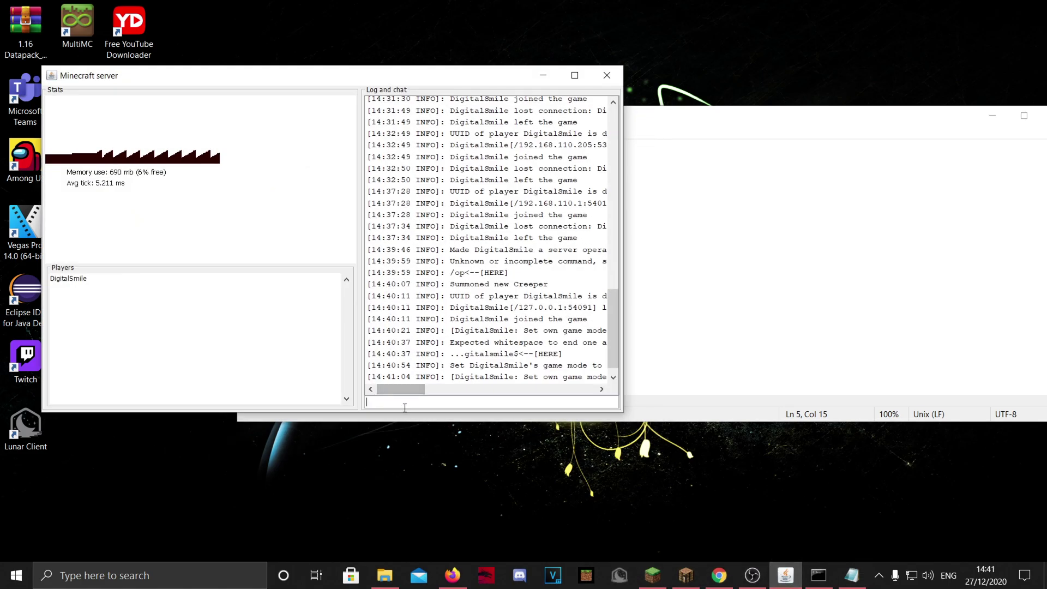
{"action": "left_click", "coordinate": [690, 307]}
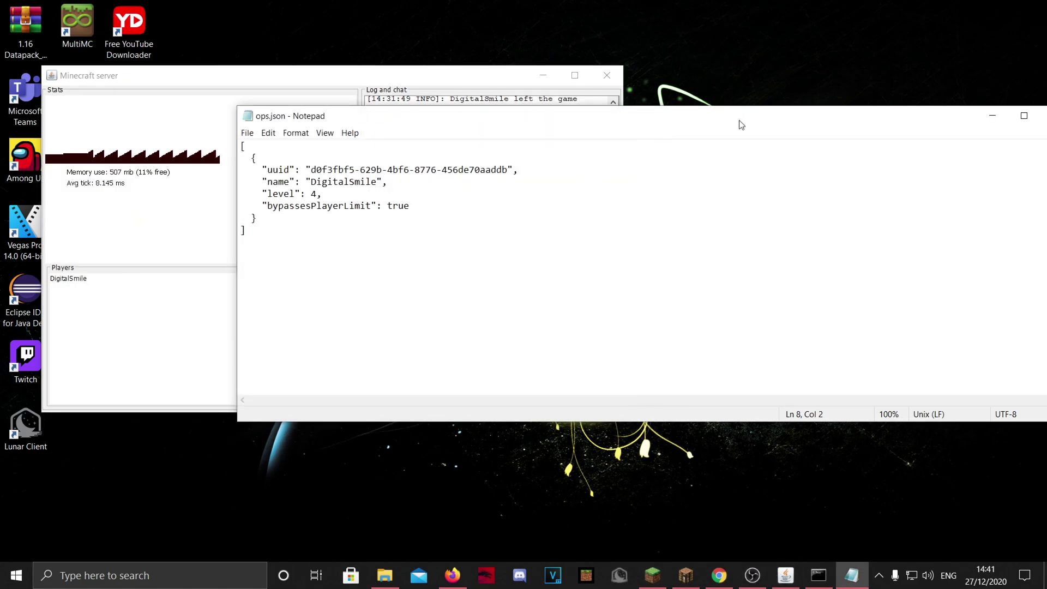
{"action": "left_click_drag", "start_coordinate": [742, 125], "coordinate": [563, 129]}
{"action": "left_click", "coordinate": [877, 121]}
{"action": "double_click", "coordinate": [855, 158]}
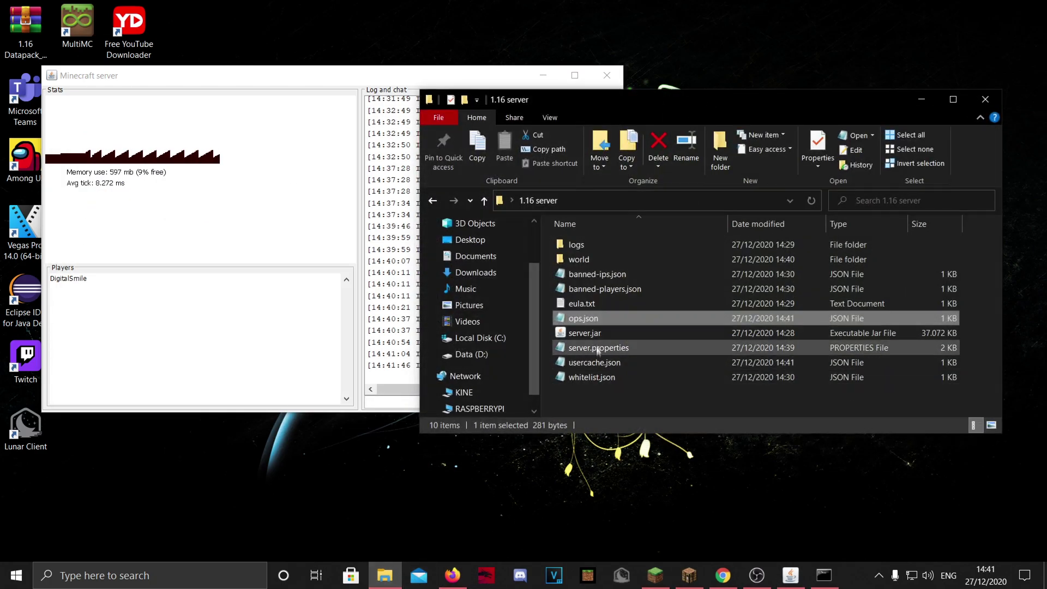
{"action": "double_click", "coordinate": [578, 318]}
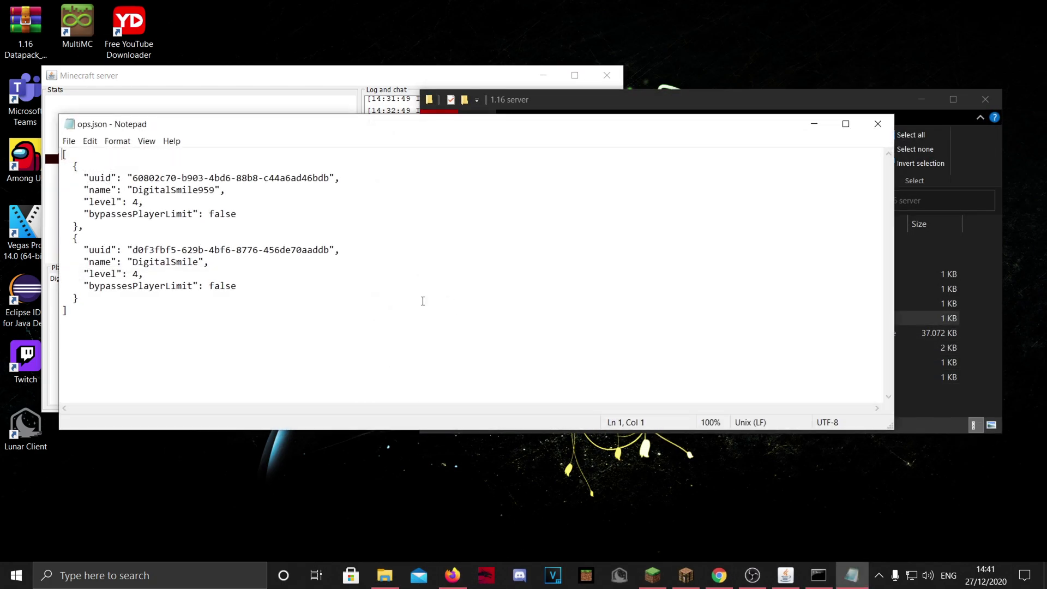
Try a permission level of 3 for the first operator entry in ops.json
{"action": "double_click", "coordinate": [136, 202]}
{"action": "type", "text": "3"}
{"action": "key", "text": "BackSpace"}
Switch to Firefox and examine which commands operator permission levels 2, 3 and 4 allow in Nodecraft's Permission Levels table
{"action": "left_click", "coordinate": [452, 575]}
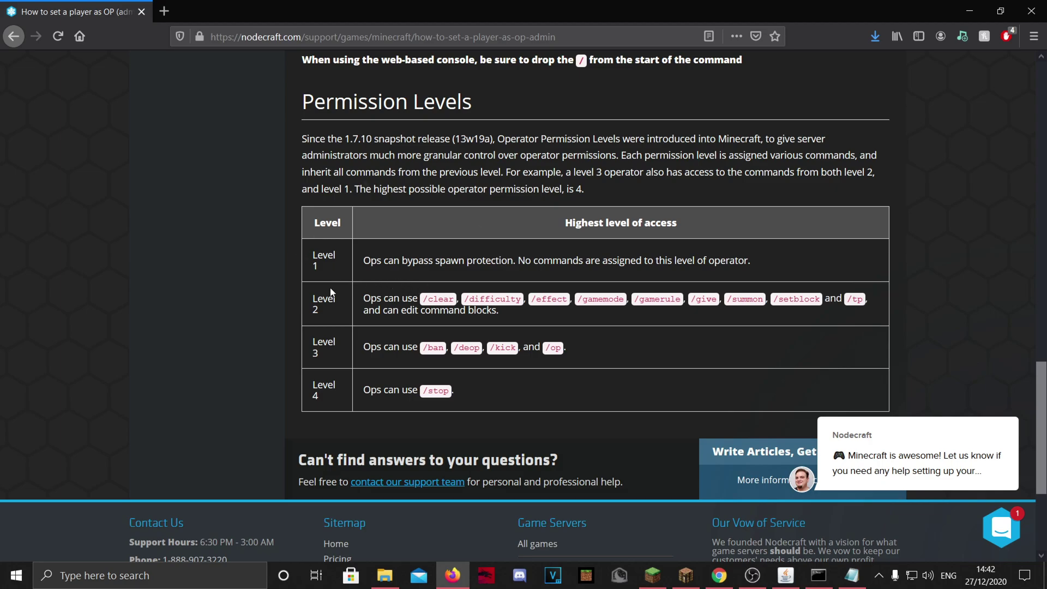
{"action": "left_click_drag", "start_coordinate": [423, 299], "coordinate": [878, 298]}
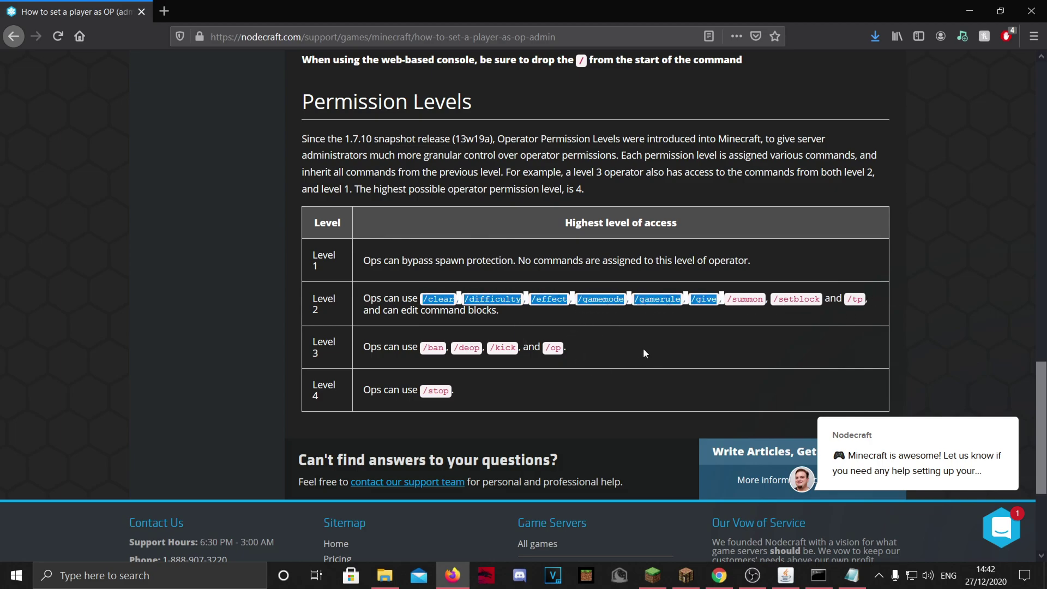
{"action": "double_click", "coordinate": [324, 342]}
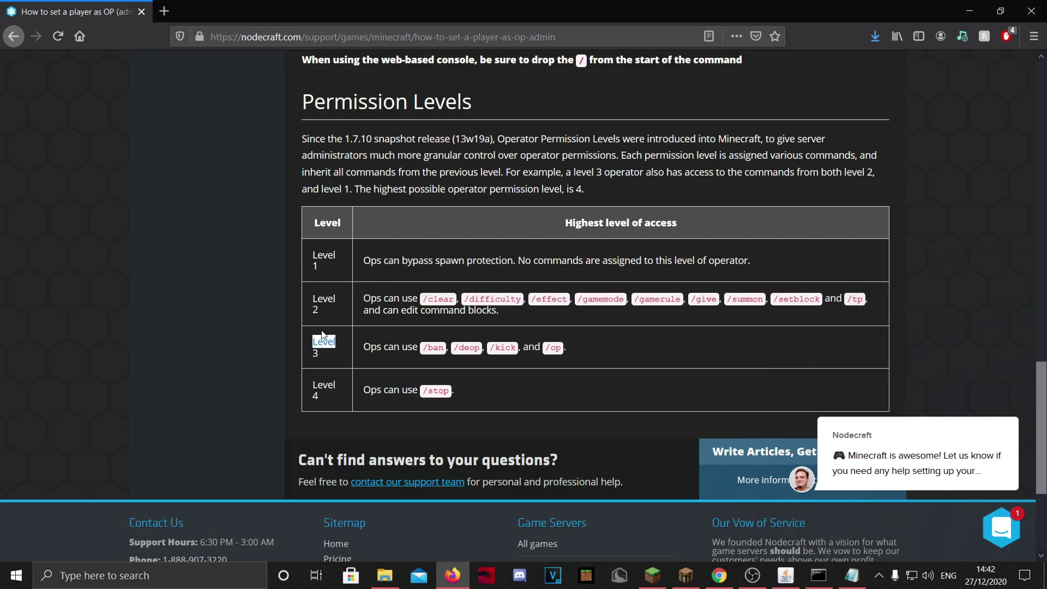
{"action": "left_click_drag", "start_coordinate": [443, 348], "coordinate": [604, 348]}
{"action": "left_click", "coordinate": [592, 345]}
{"action": "triple_click", "coordinate": [318, 394]}
{"action": "left_click_drag", "start_coordinate": [422, 391], "coordinate": [483, 392]}
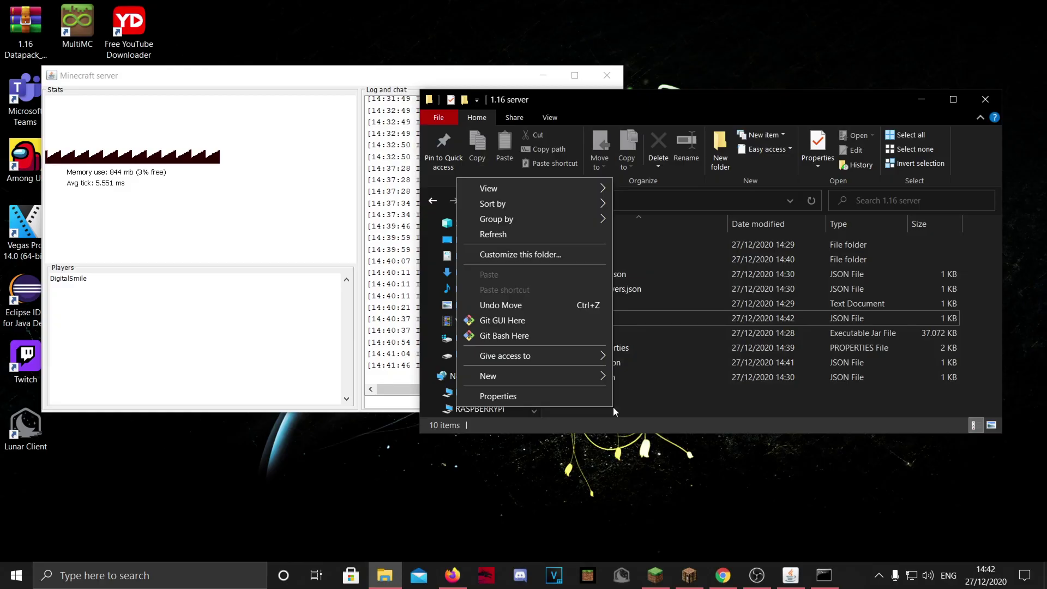
Shut down the Minecraft server with the stop command in its console and close the "1.16 server" folder
{"action": "left_click", "coordinate": [613, 407]}
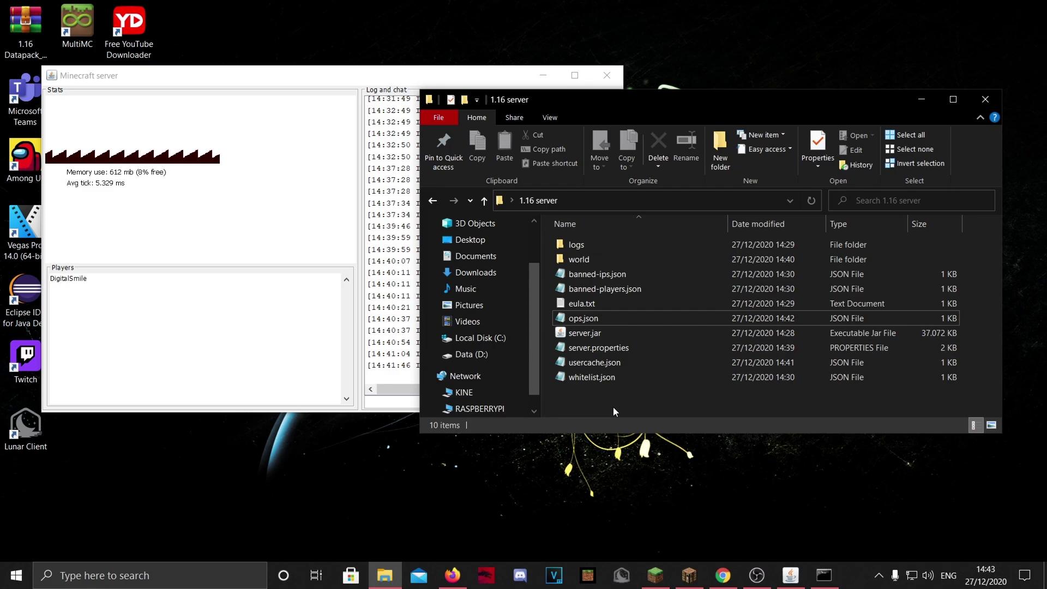
{"action": "left_click", "coordinate": [380, 407]}
{"action": "type", "text": "stop"}
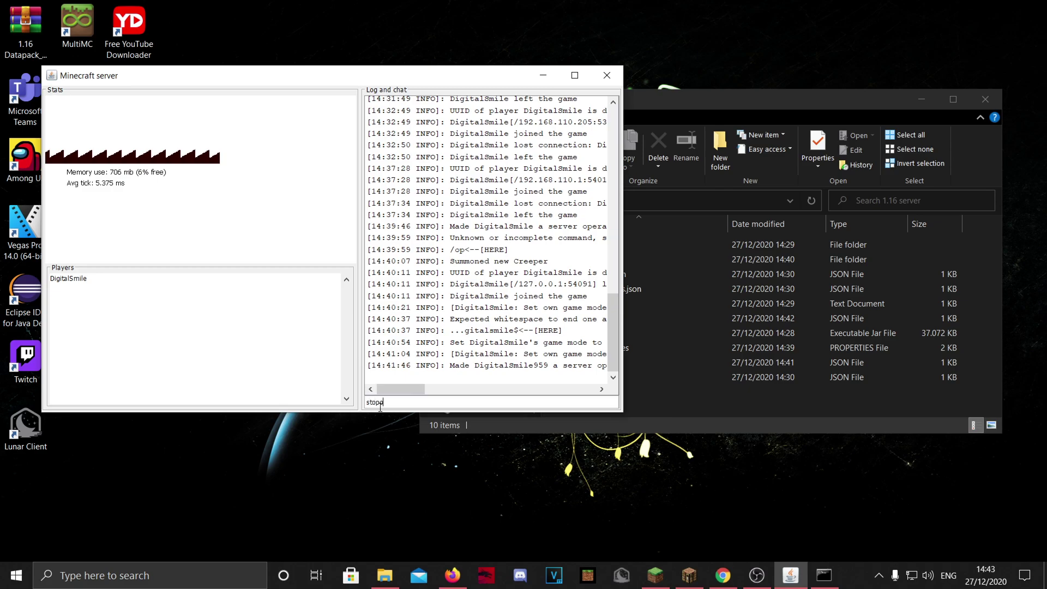
{"action": "key", "text": "Return"}
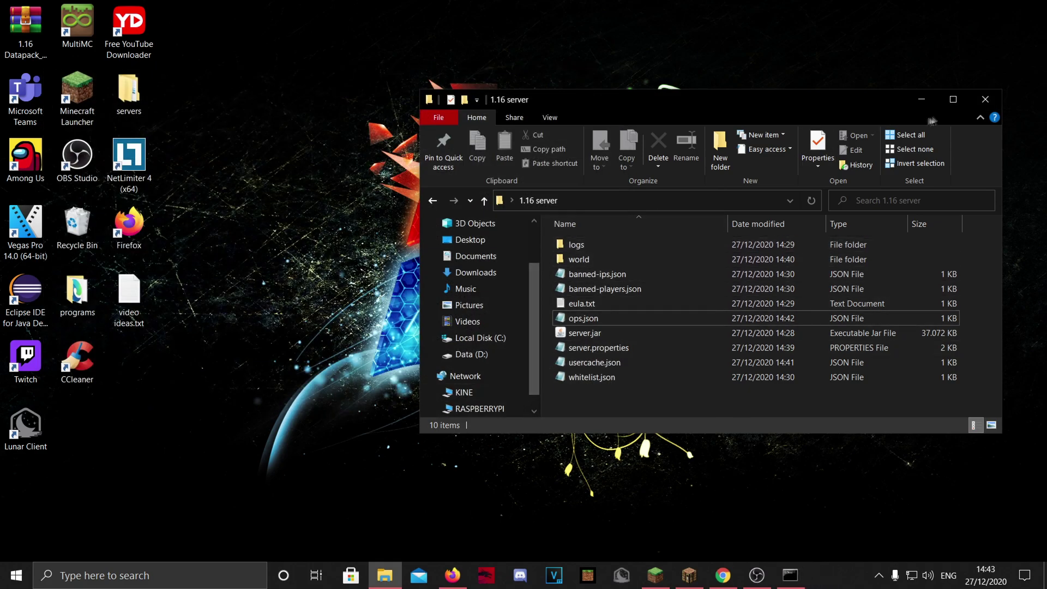
{"action": "left_click", "coordinate": [985, 99]}
{"action": "right_click", "coordinate": [787, 350]}
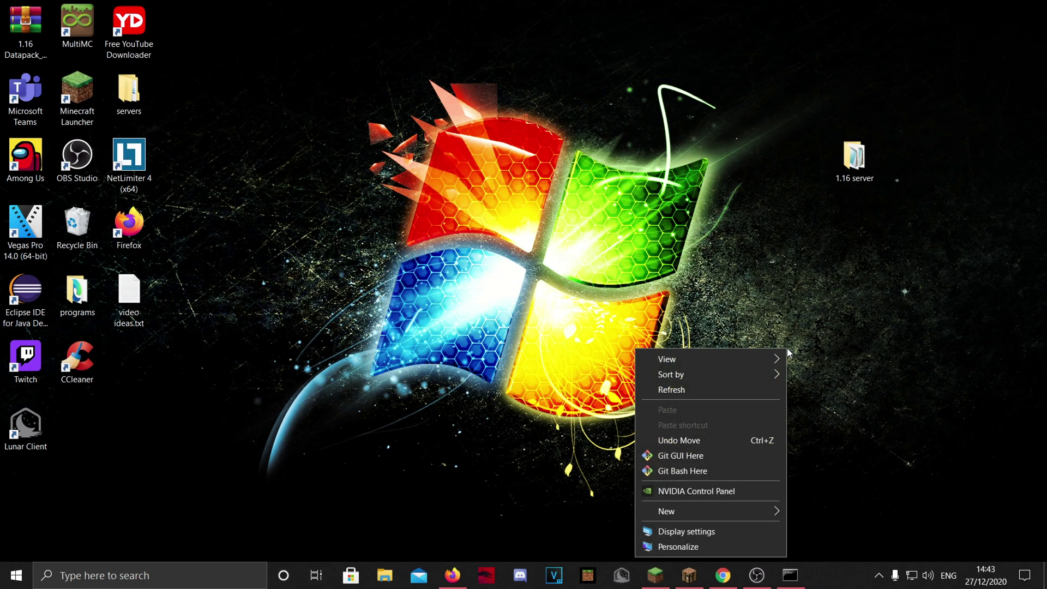